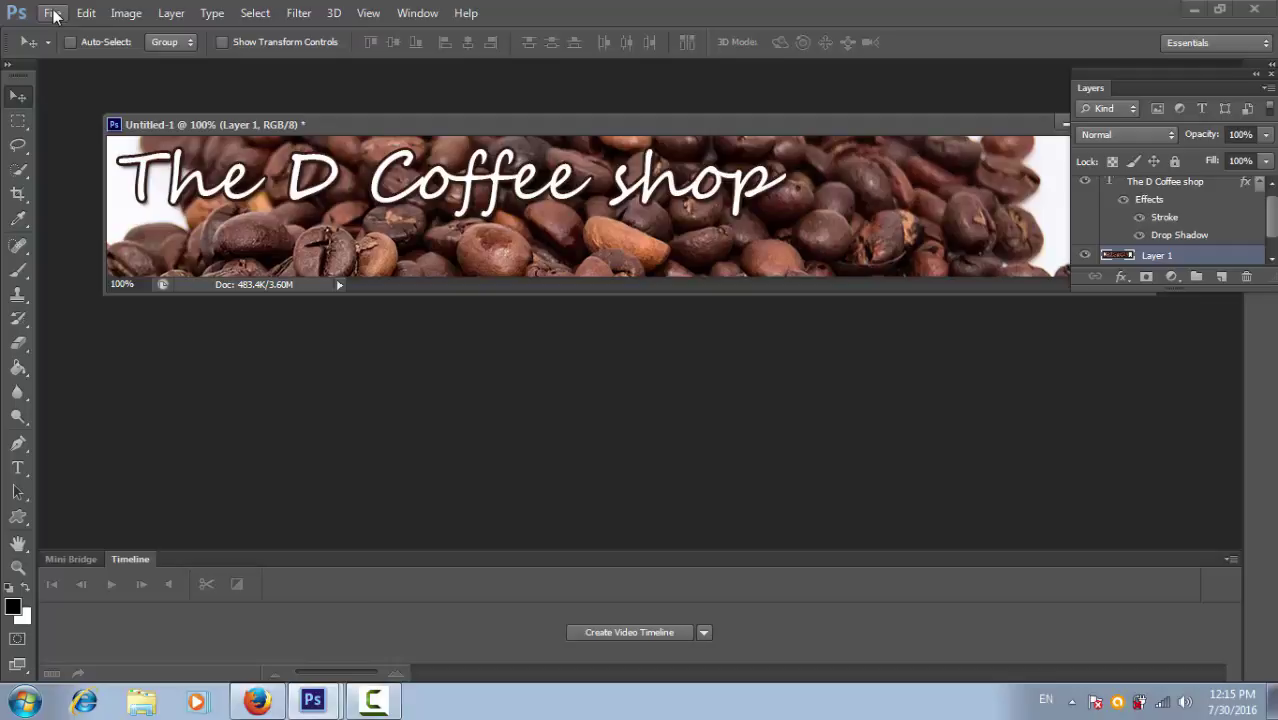
- Create a new document named baner001, 1100×150 px at 72 ppi, RGB with white background
click(52, 13)
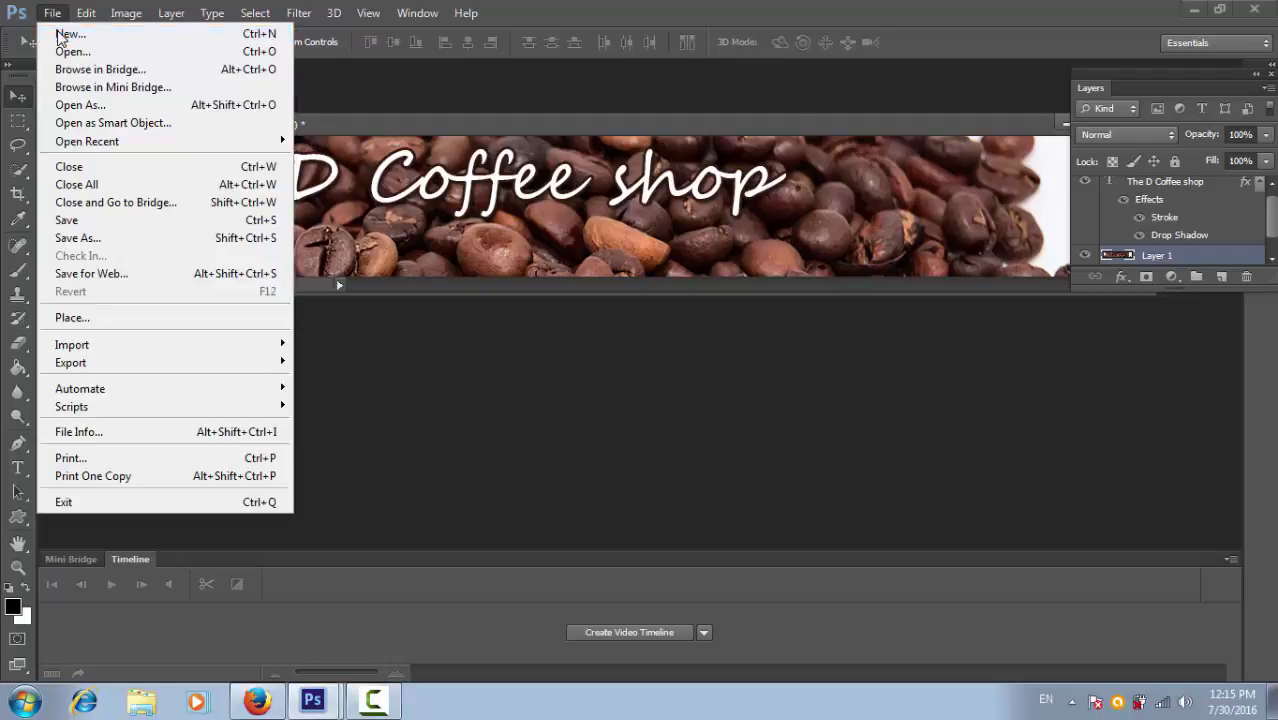
click(62, 35)
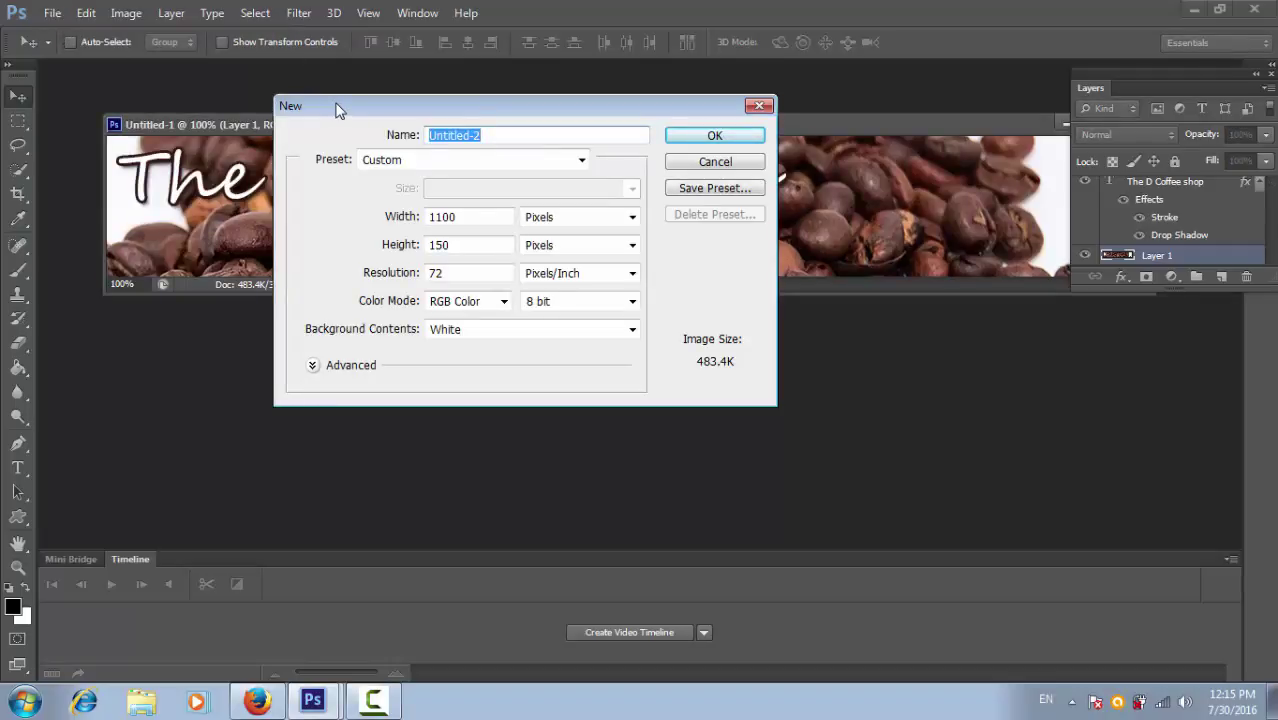
drag(333, 110, 291, 110)
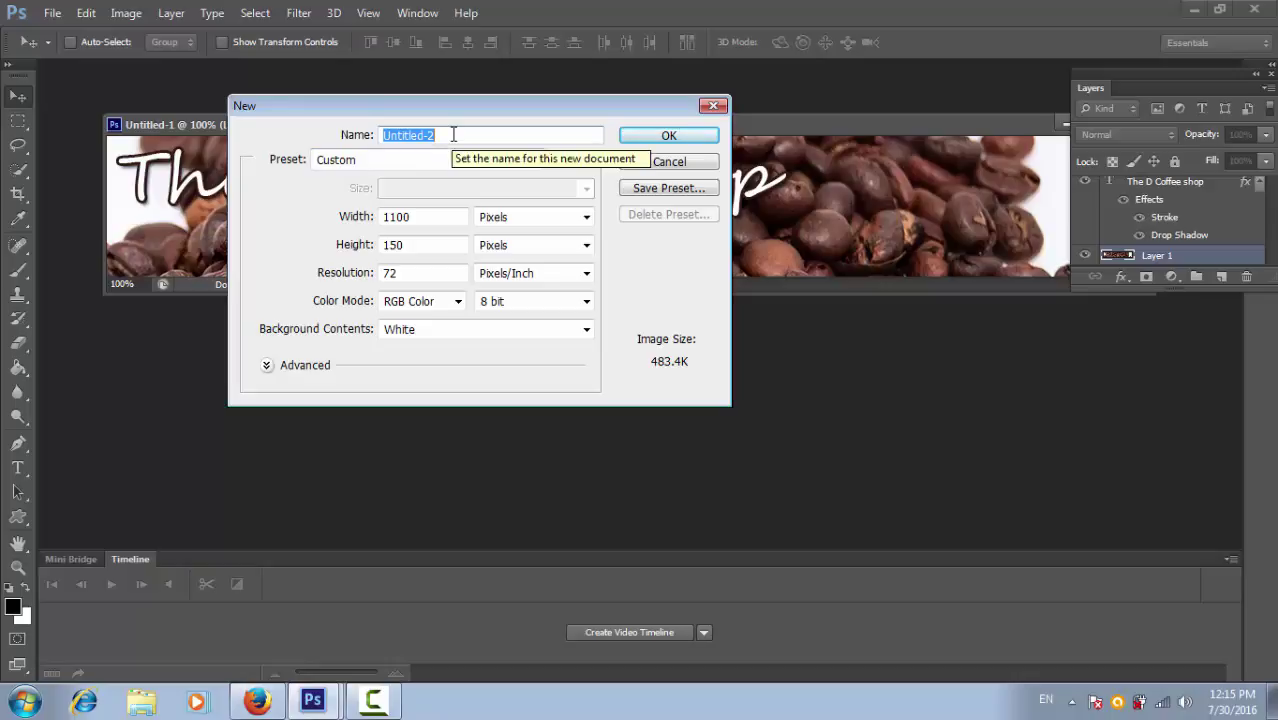
text(ba)
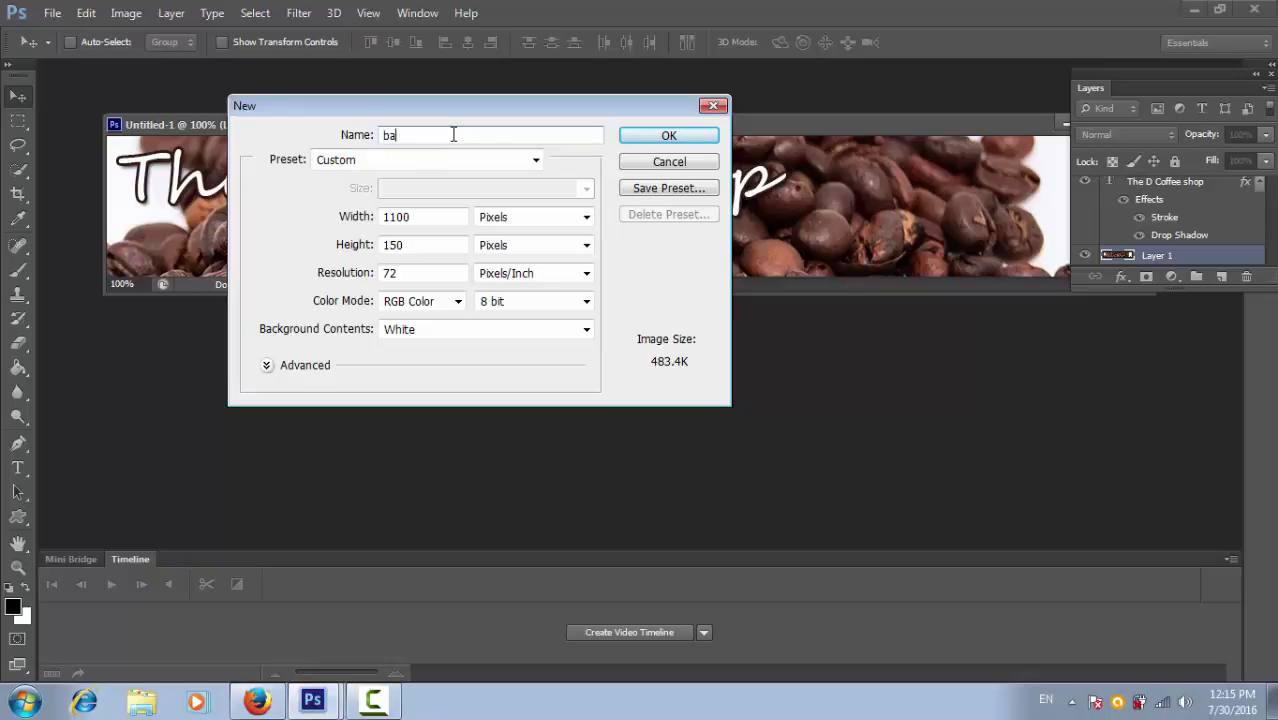
text(ner001)
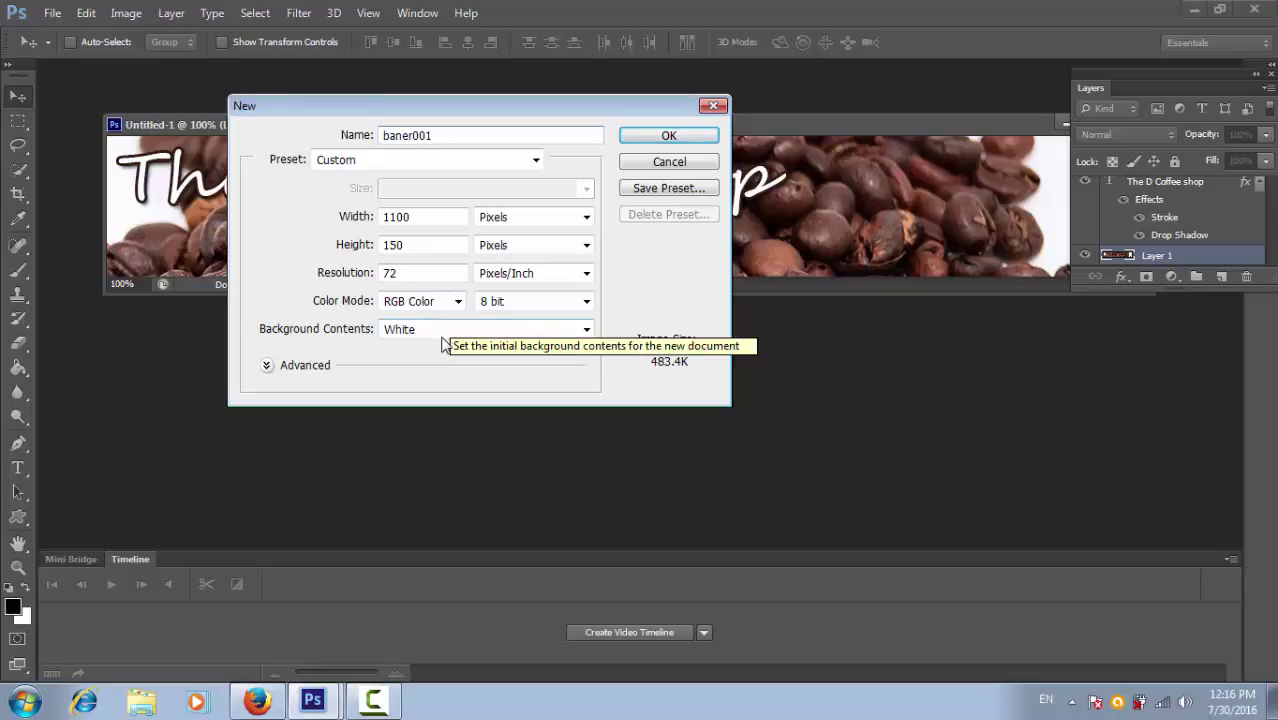
click(634, 137)
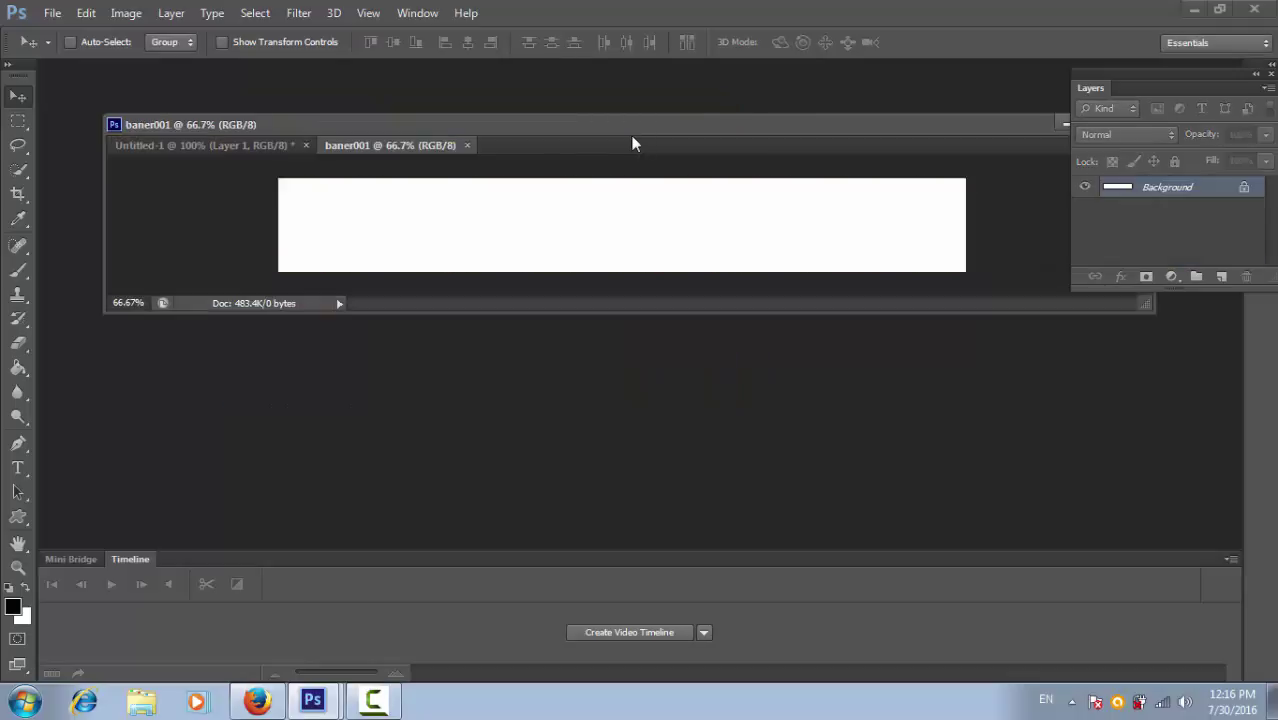
- Float baner001 in its own window at 100% zoom, placed below the finished banner
drag(440, 147, 361, 254)
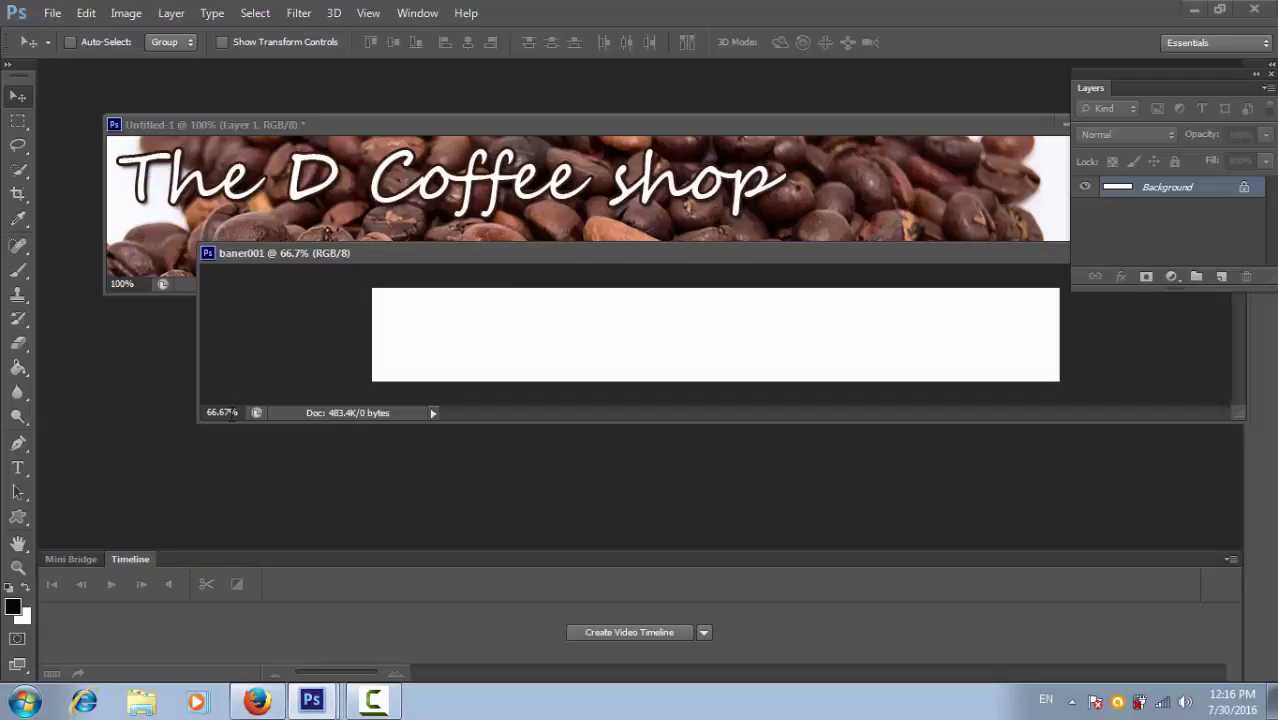
click(231, 413)
key(BackSpace)
key(BackSpace)
key(BackSpace)
key(BackSpace)
key(BackSpace)
text(100)
key(Return)
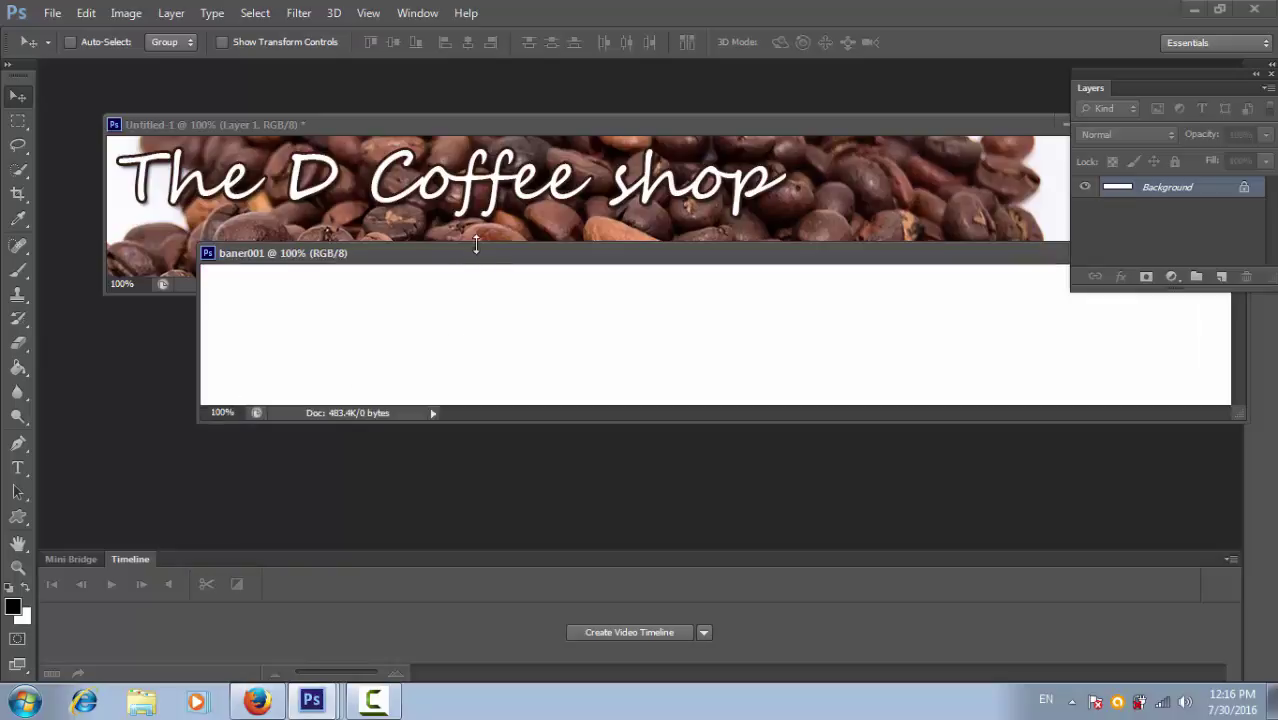
drag(462, 256, 383, 340)
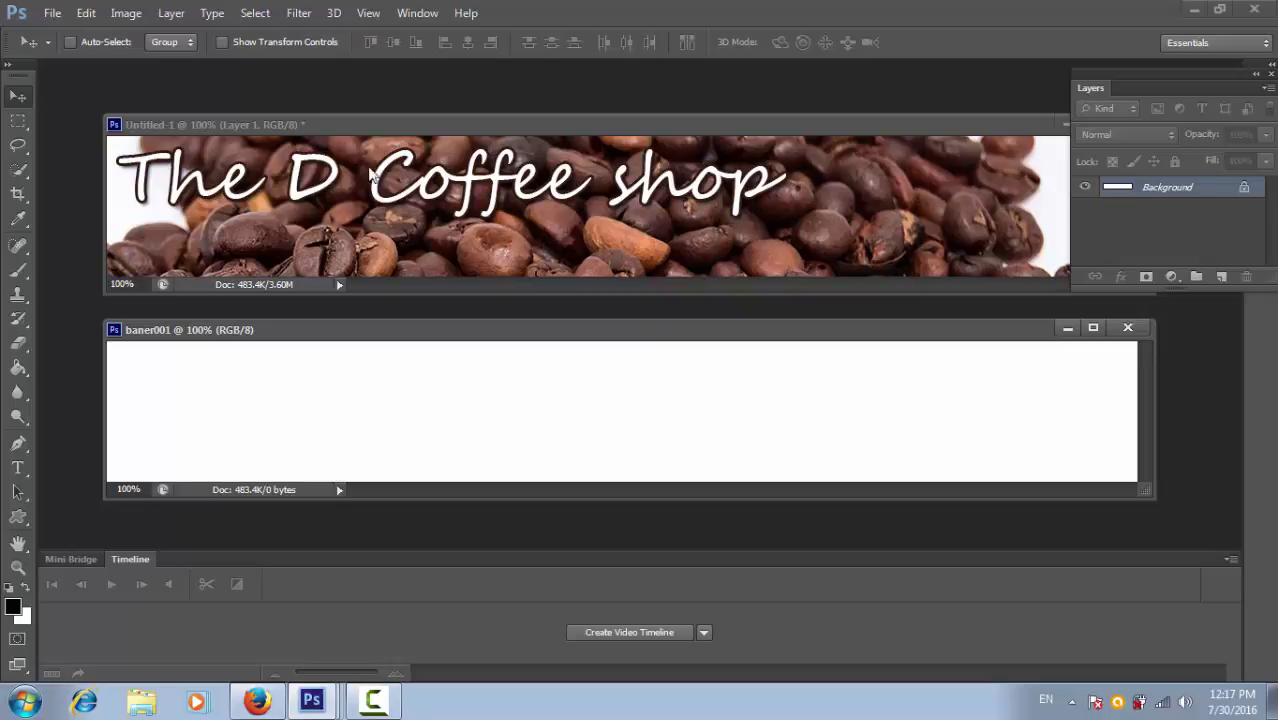
- Open the coffee-beans JPG and drag the image into baner001 as Layer 1
click(54, 14)
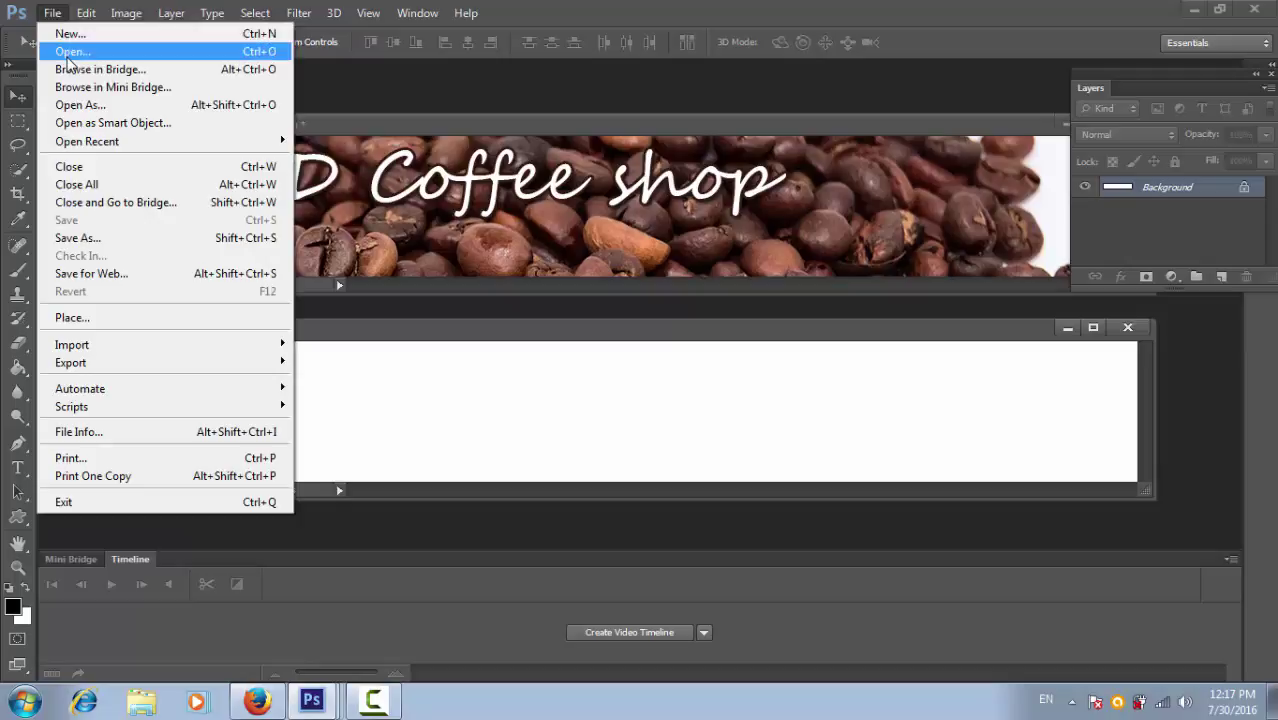
click(68, 57)
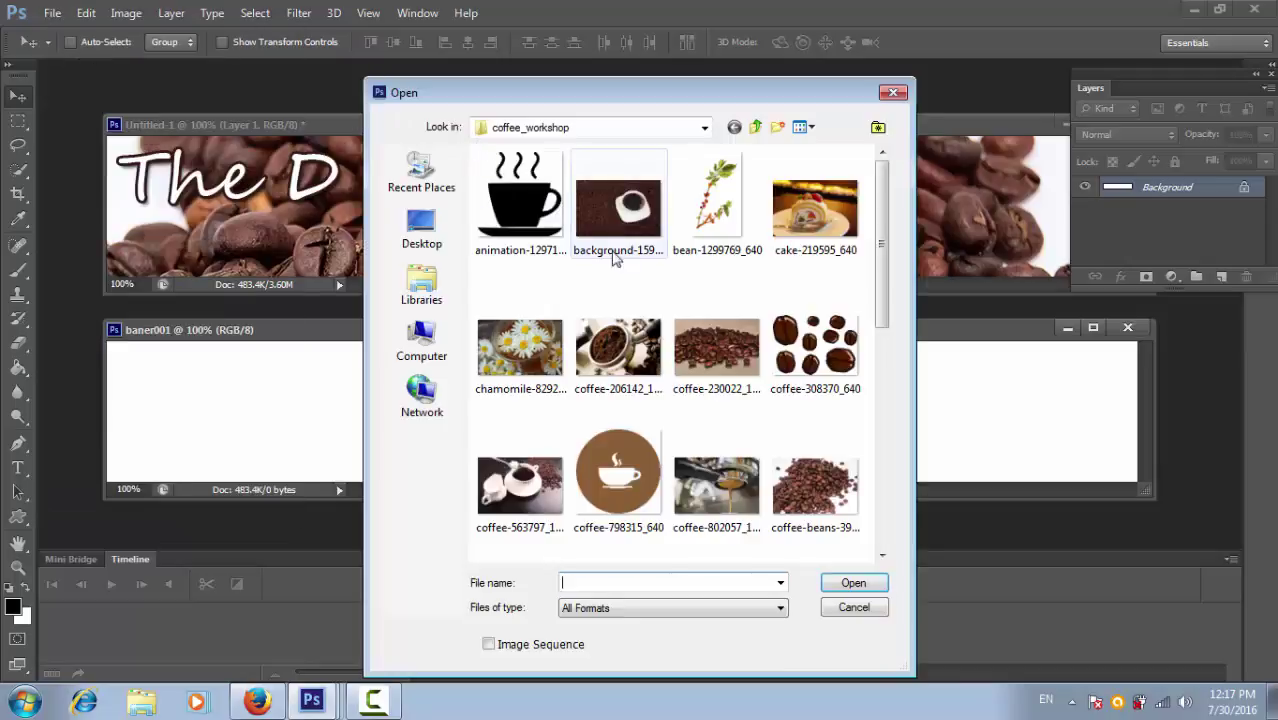
double_click(826, 478)
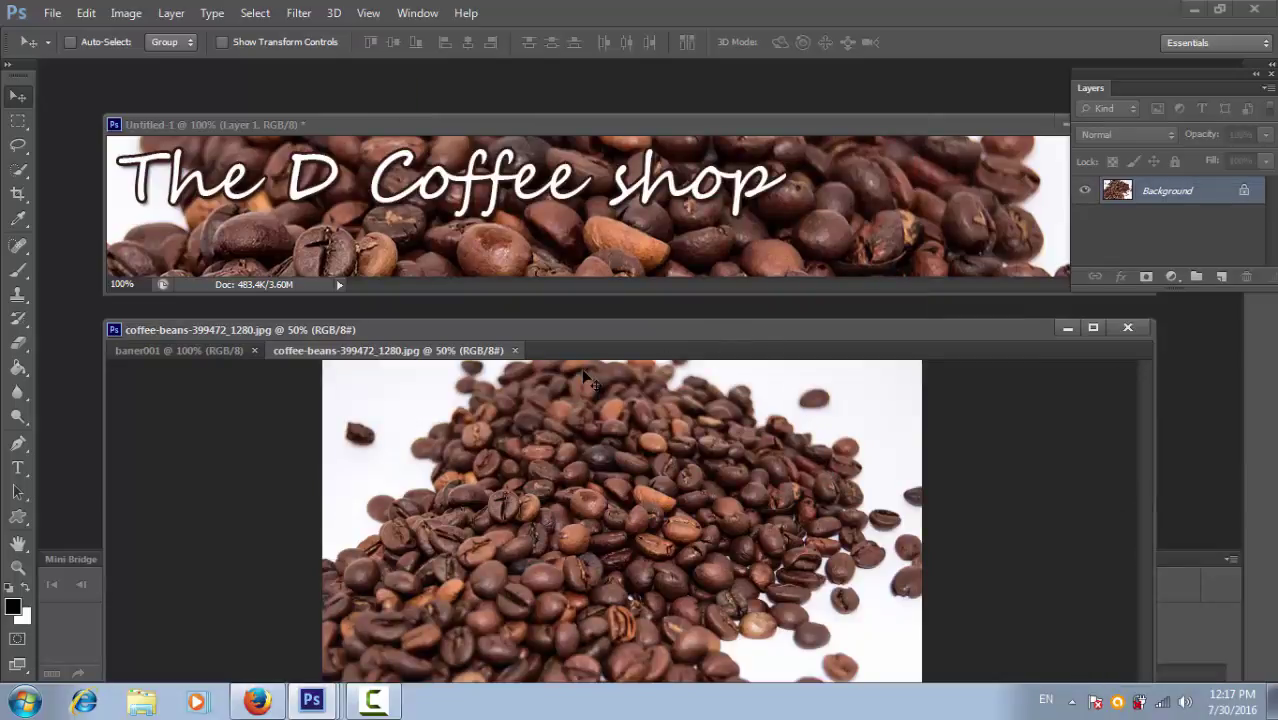
drag(456, 349, 679, 69)
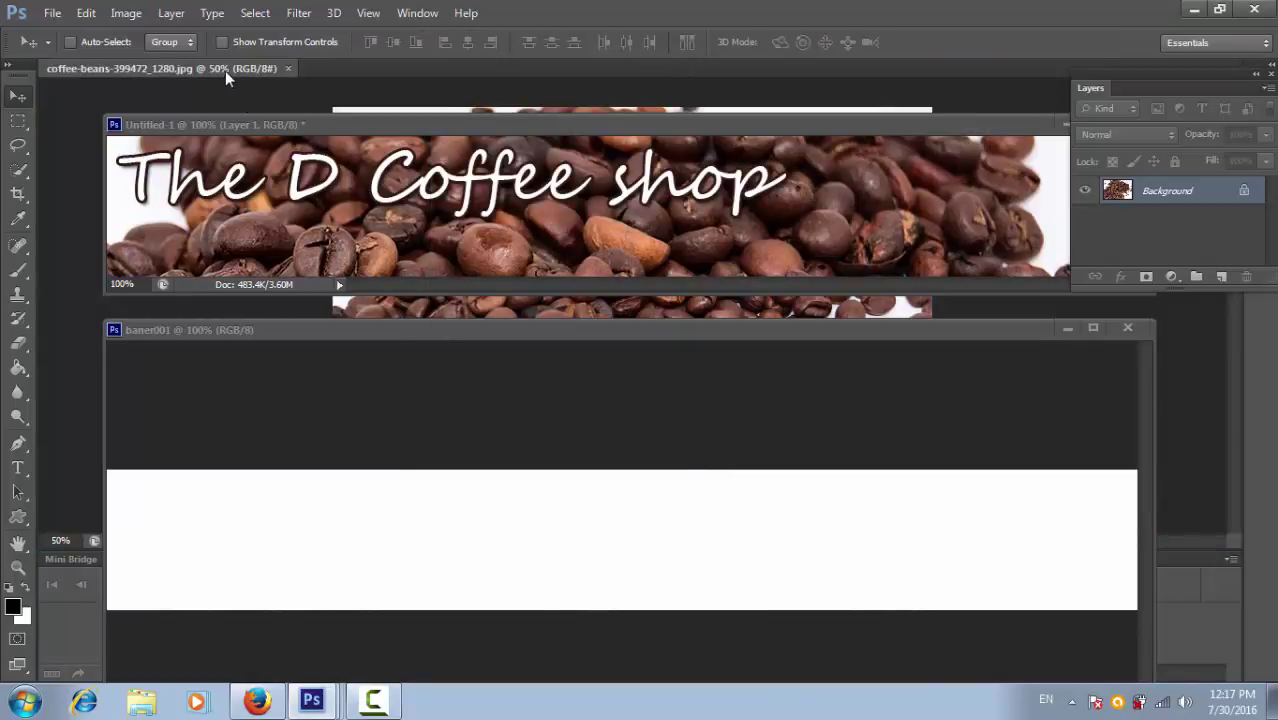
drag(225, 71, 269, 113)
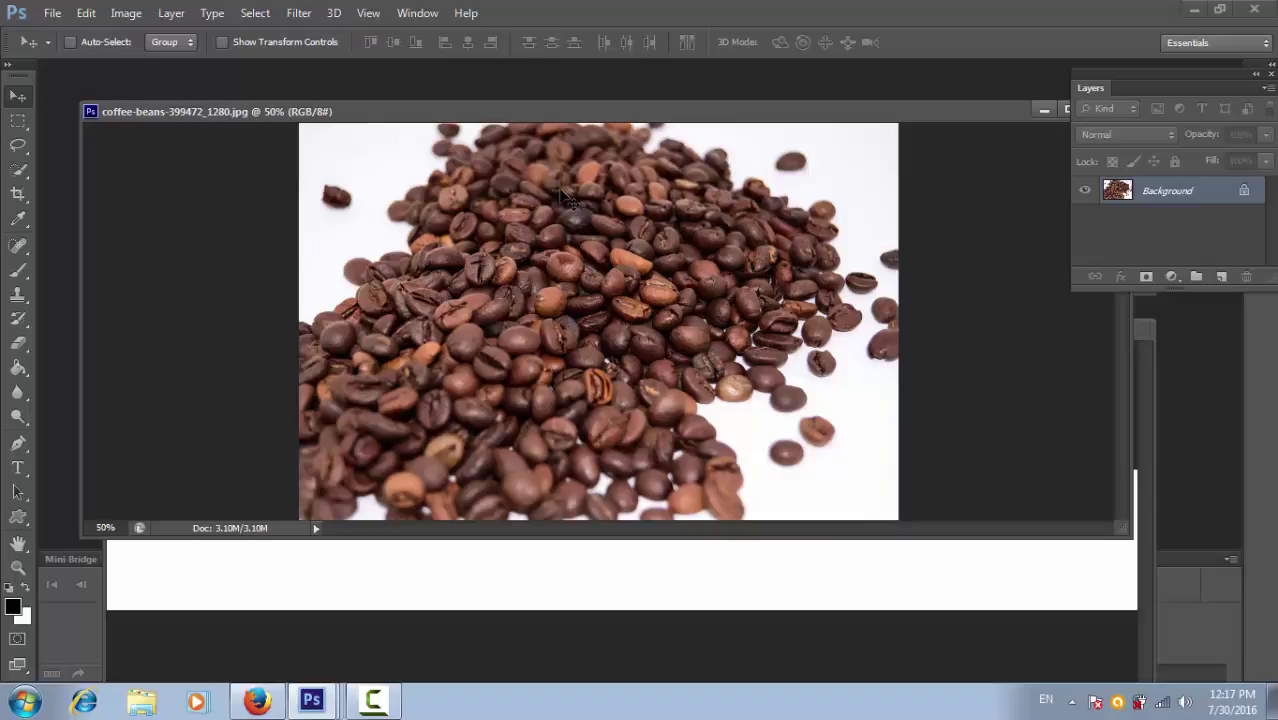
drag(562, 193, 548, 580)
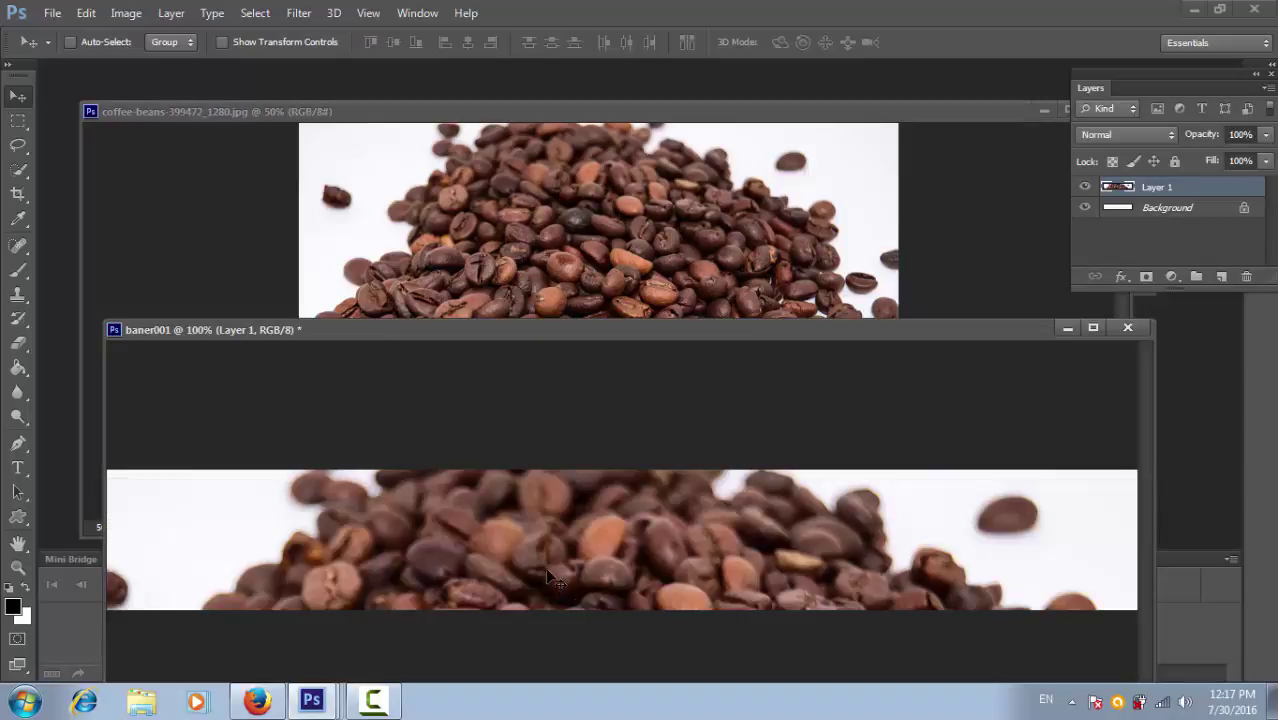
- Drag the bean layer upward in baner001 until dense beans fill the 1100×150 strip
drag(566, 334, 567, 182)
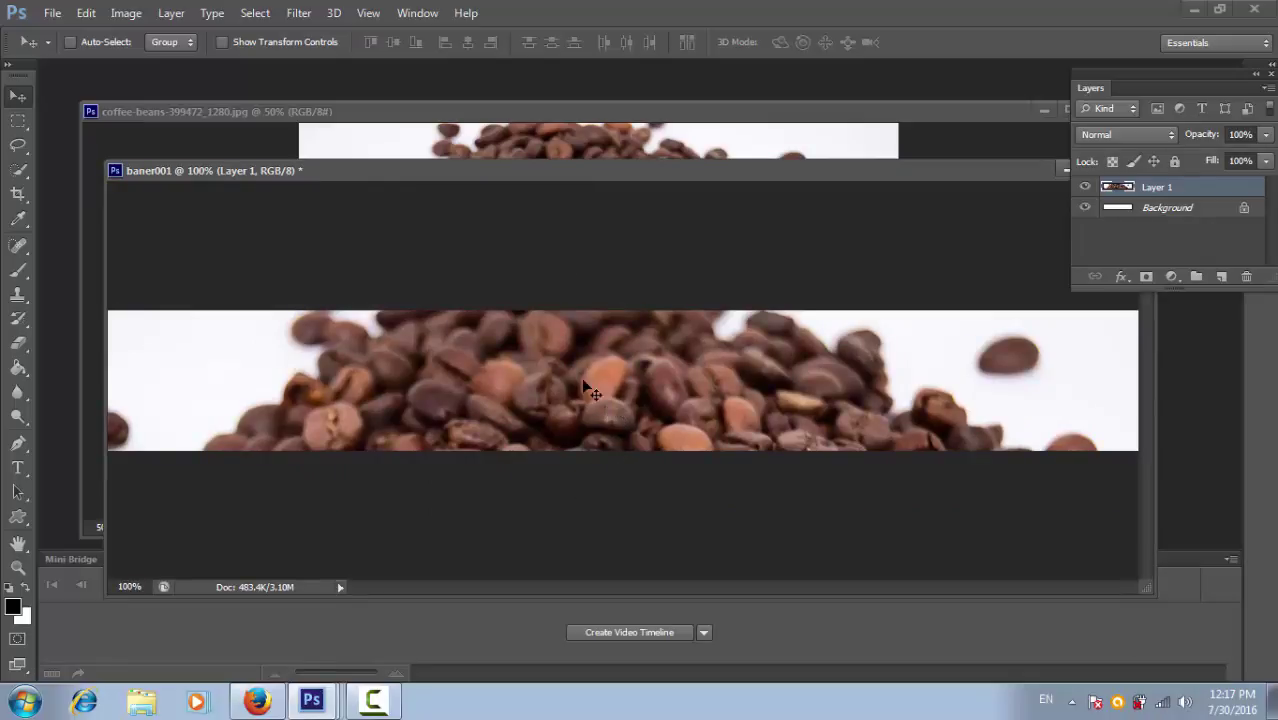
drag(590, 415, 594, 332)
drag(590, 380, 593, 330)
drag(603, 386, 609, 354)
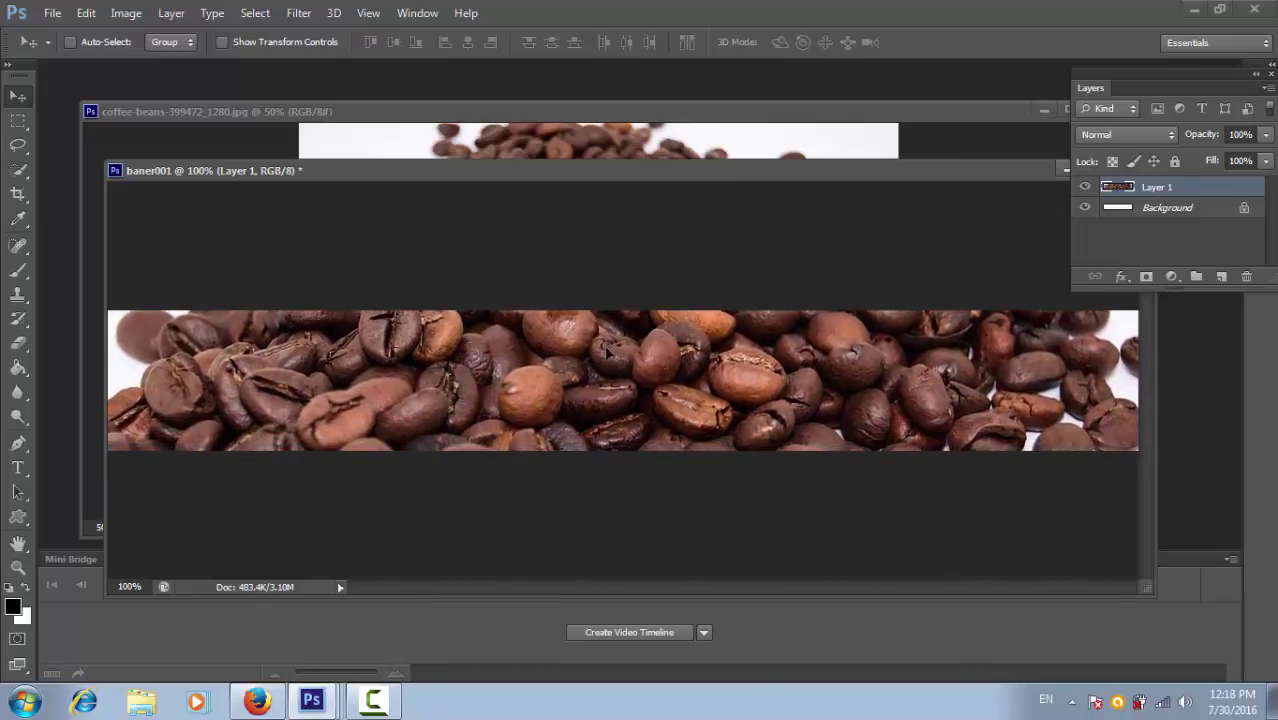
drag(628, 408, 622, 373)
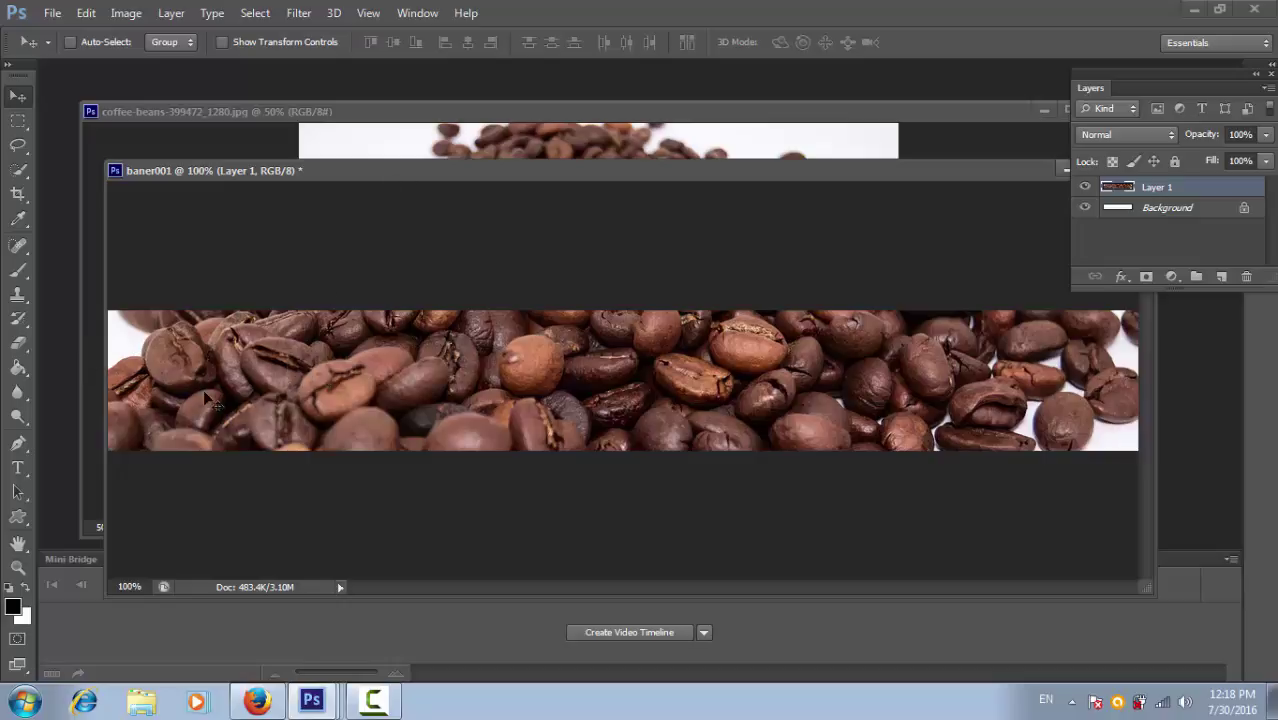
- Choose the Horizontal Type Tool and raise its font size from 72 to 100 pt
click(18, 468)
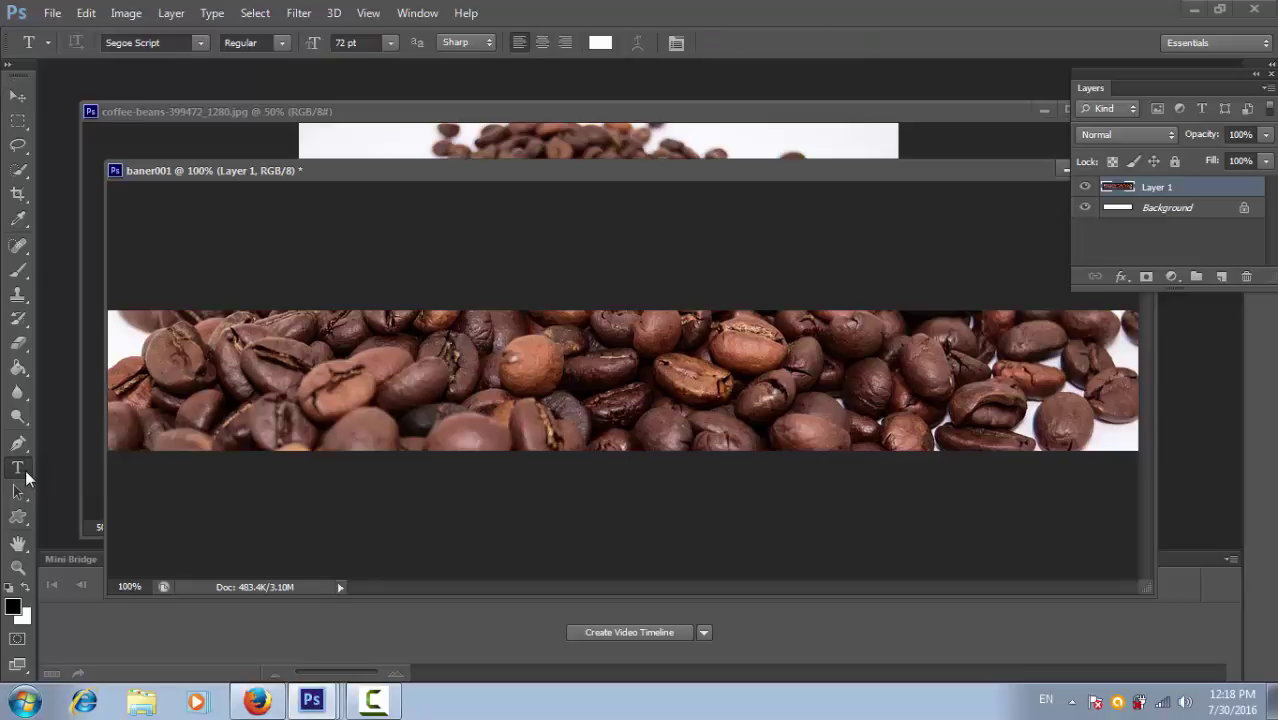
right_click(18, 468)
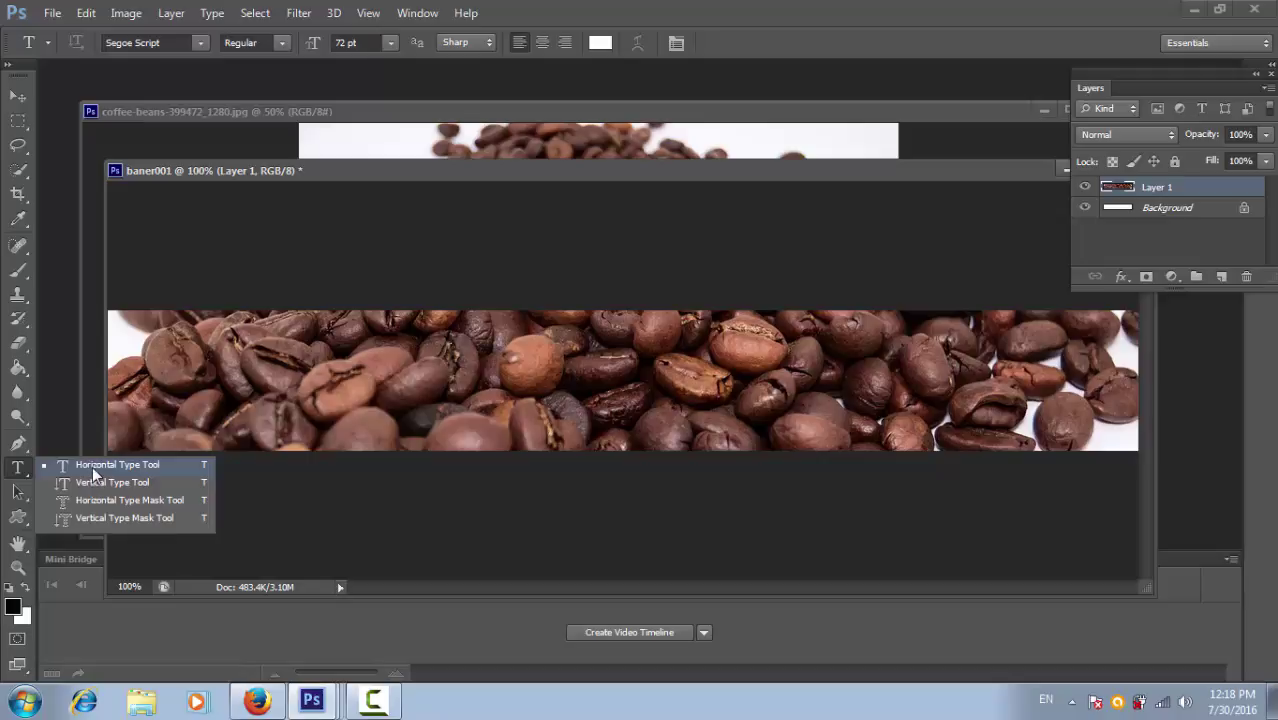
click(24, 478)
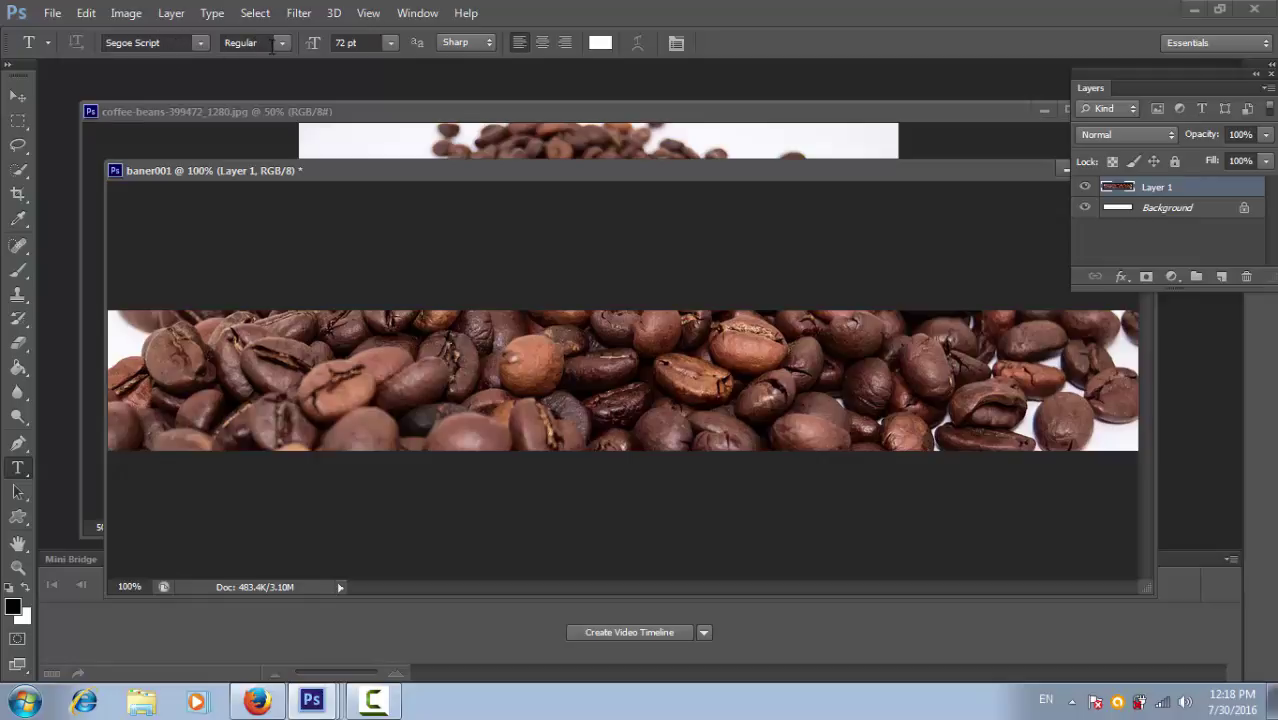
click(345, 43)
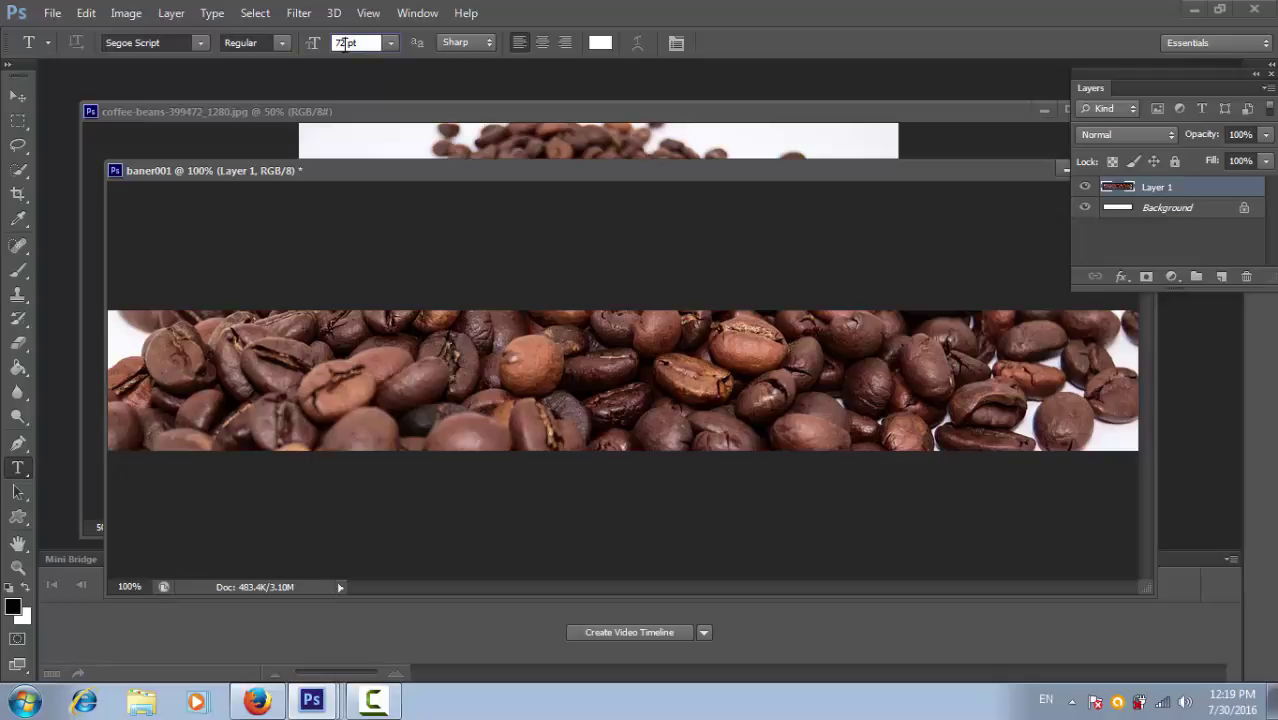
key(BackSpace)
key(BackSpace)
text(1000)
key(BackSpace)
- Set the text colour to pale cream yellow faf9b4
click(601, 44)
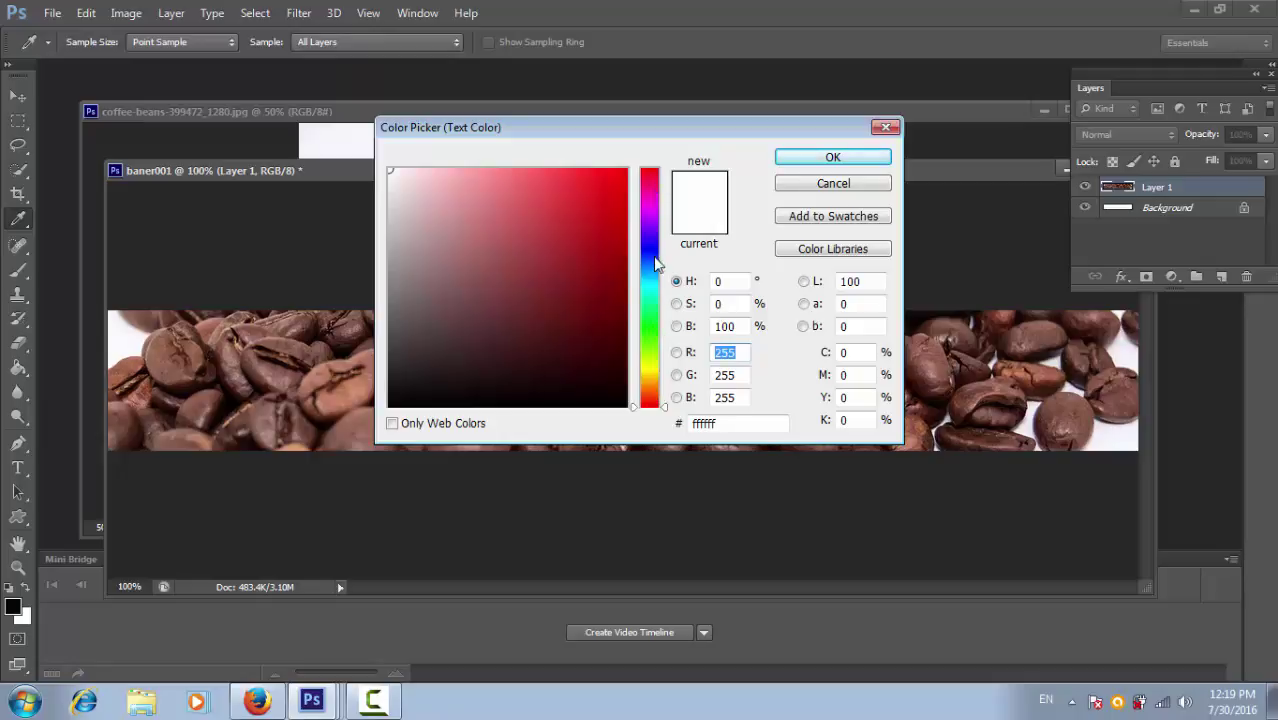
click(649, 369)
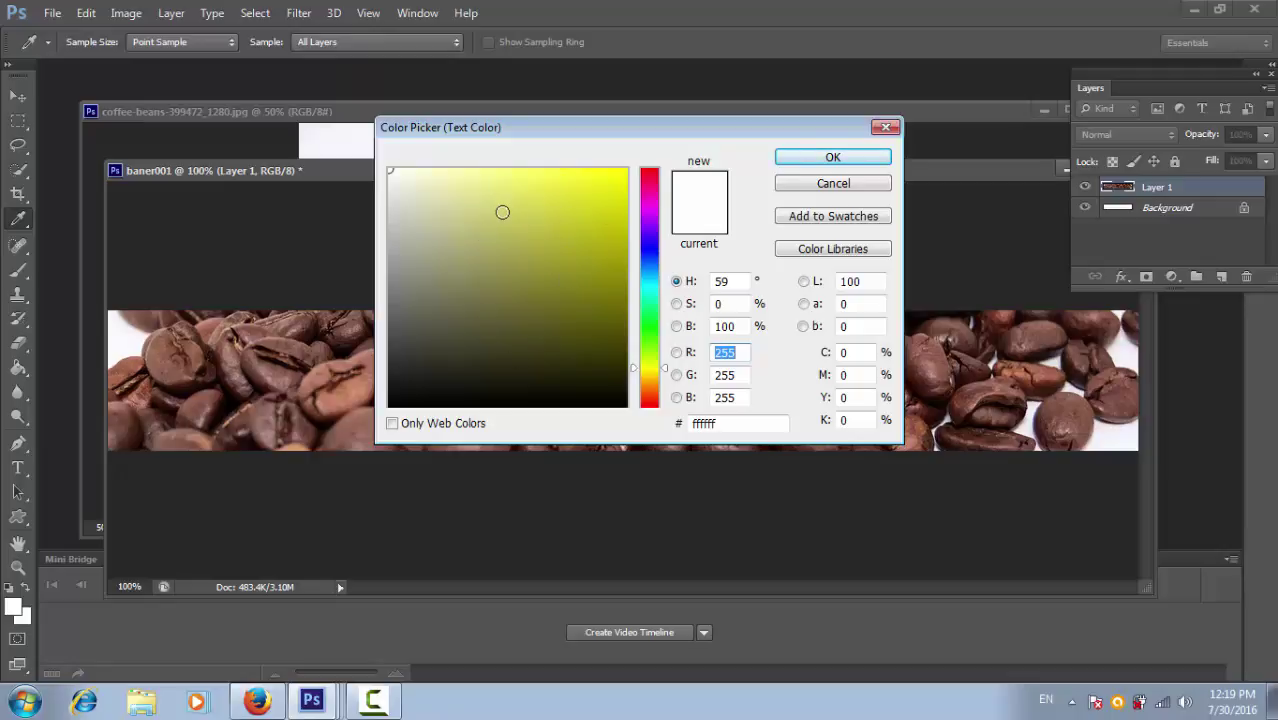
click(463, 178)
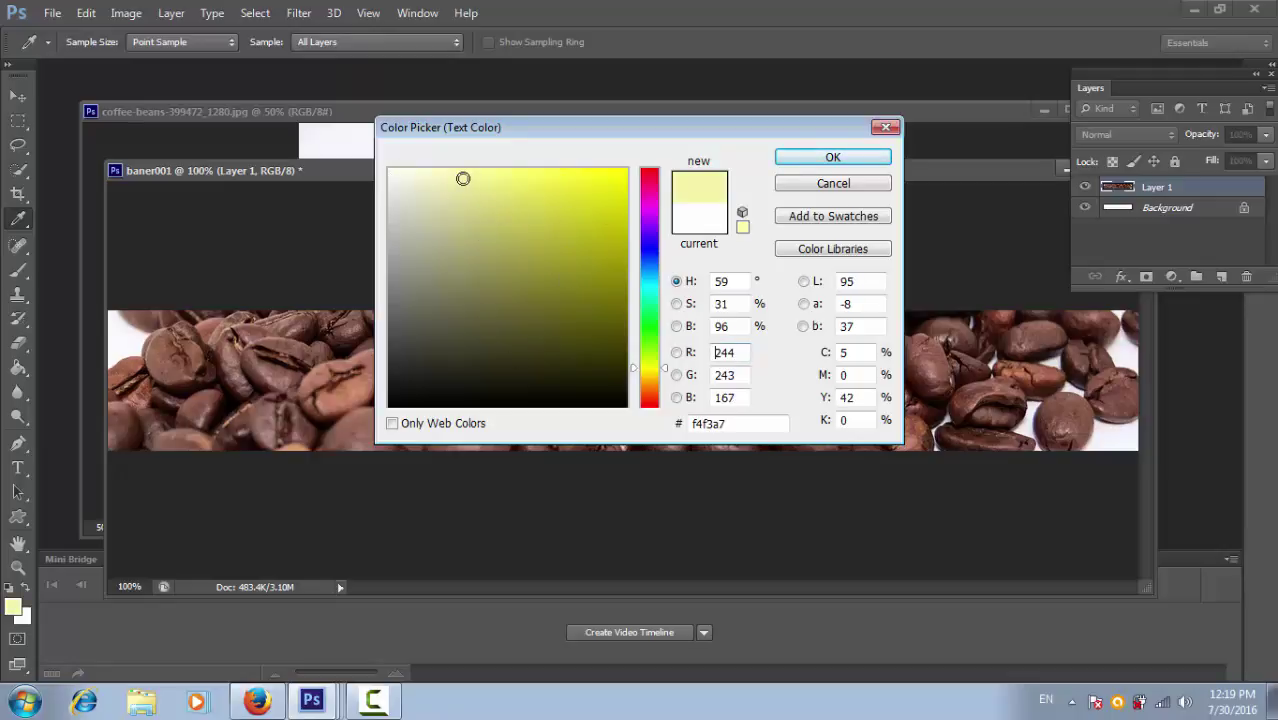
click(619, 179)
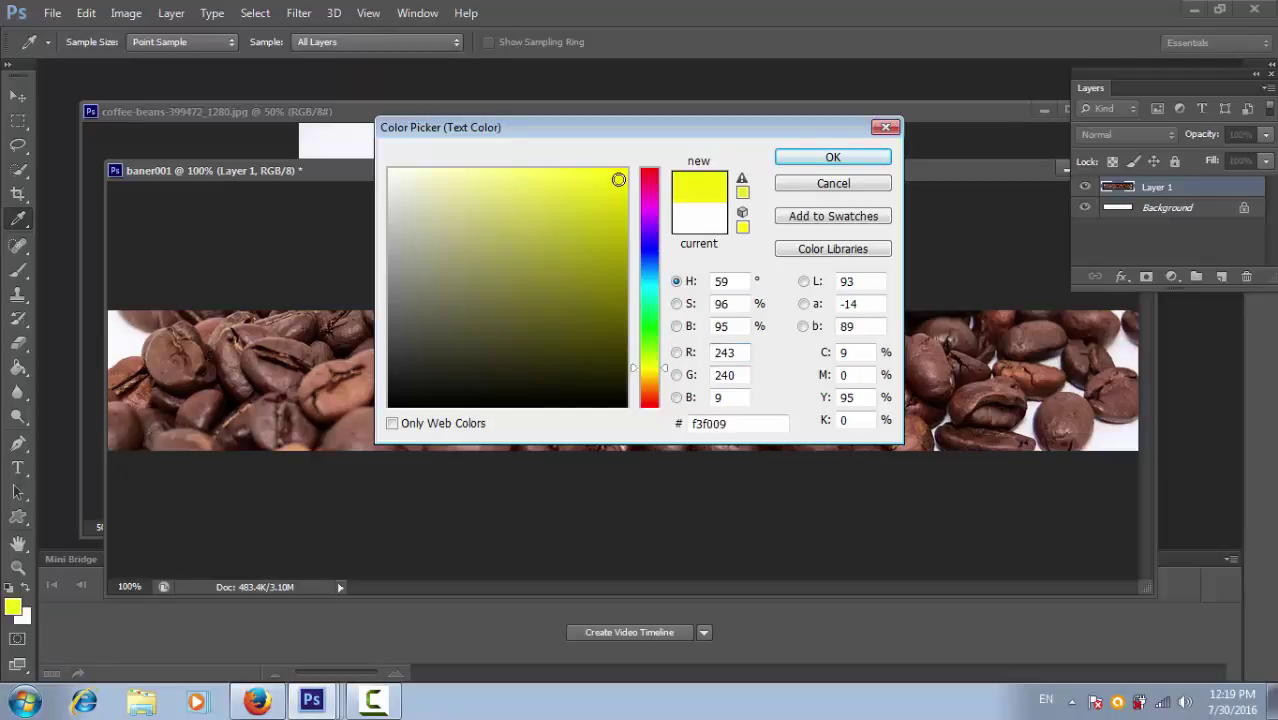
click(620, 251)
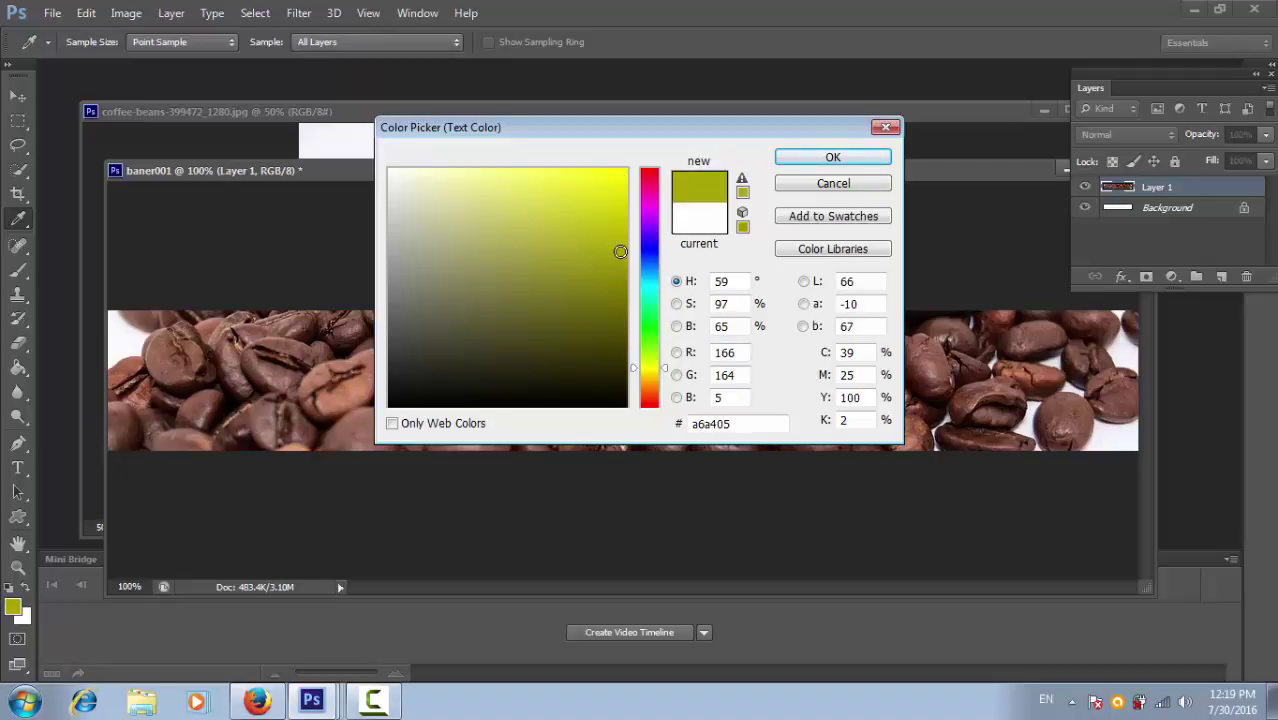
click(619, 172)
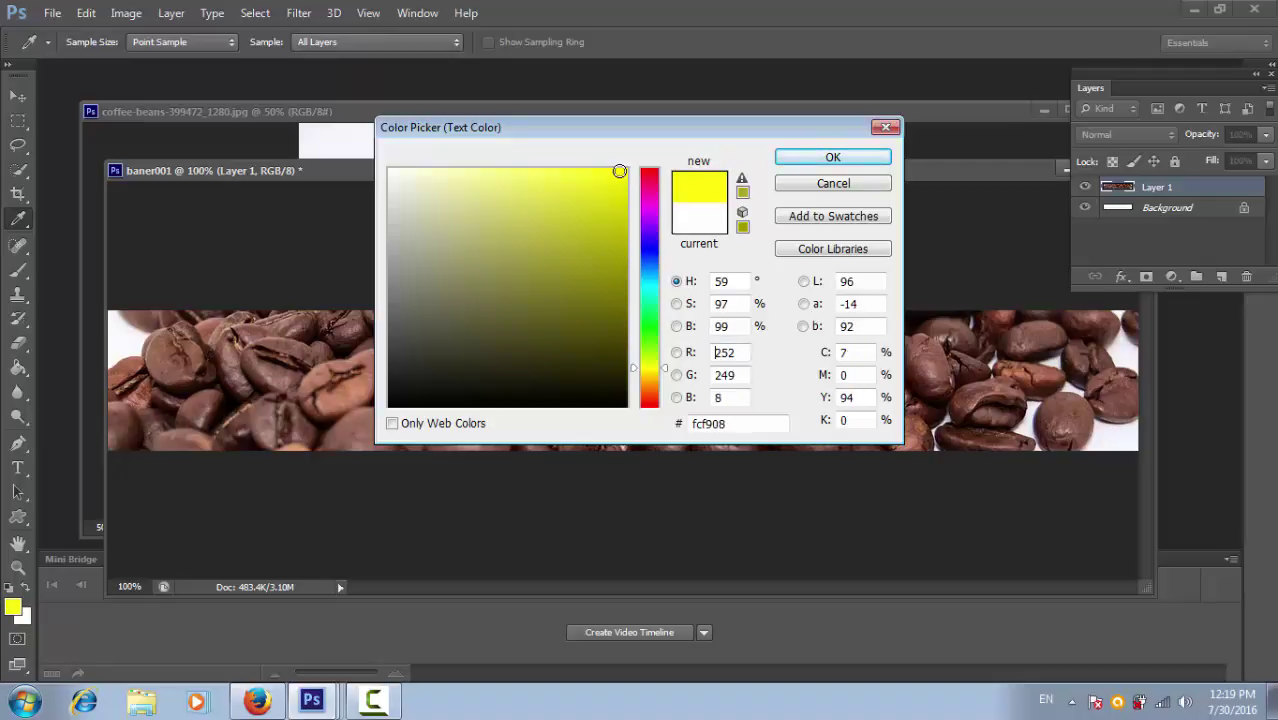
click(455, 173)
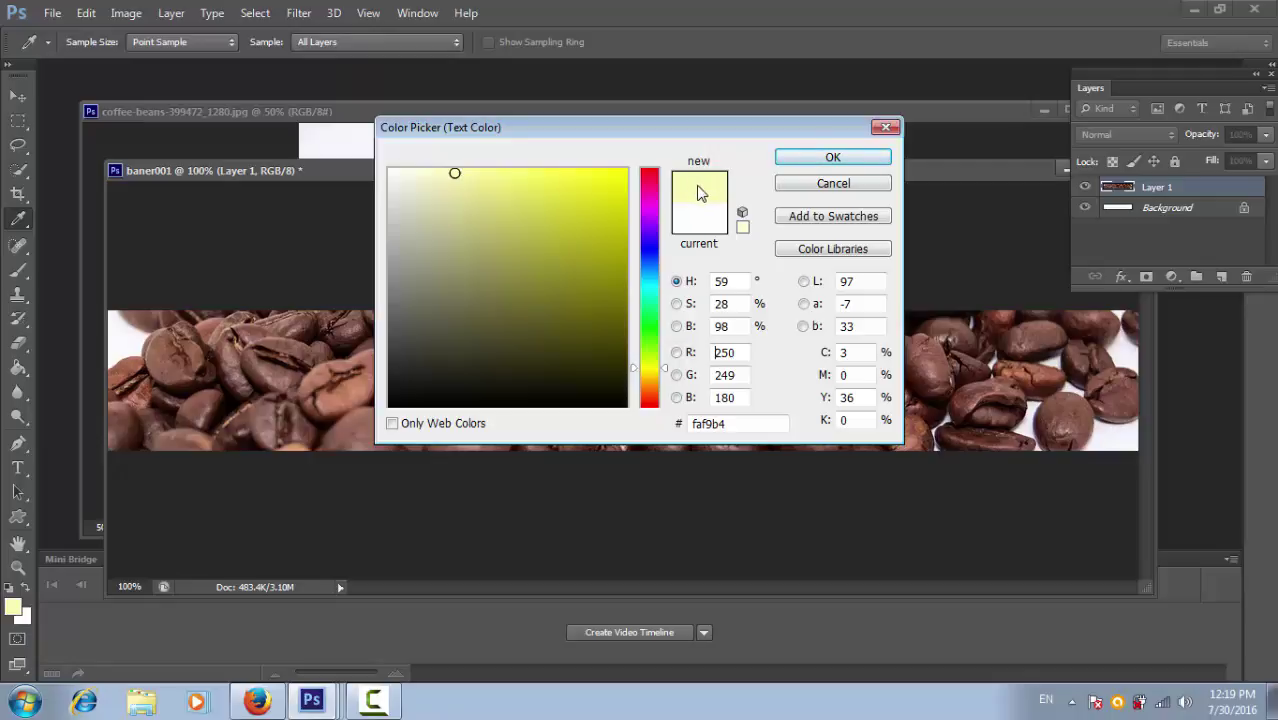
click(819, 157)
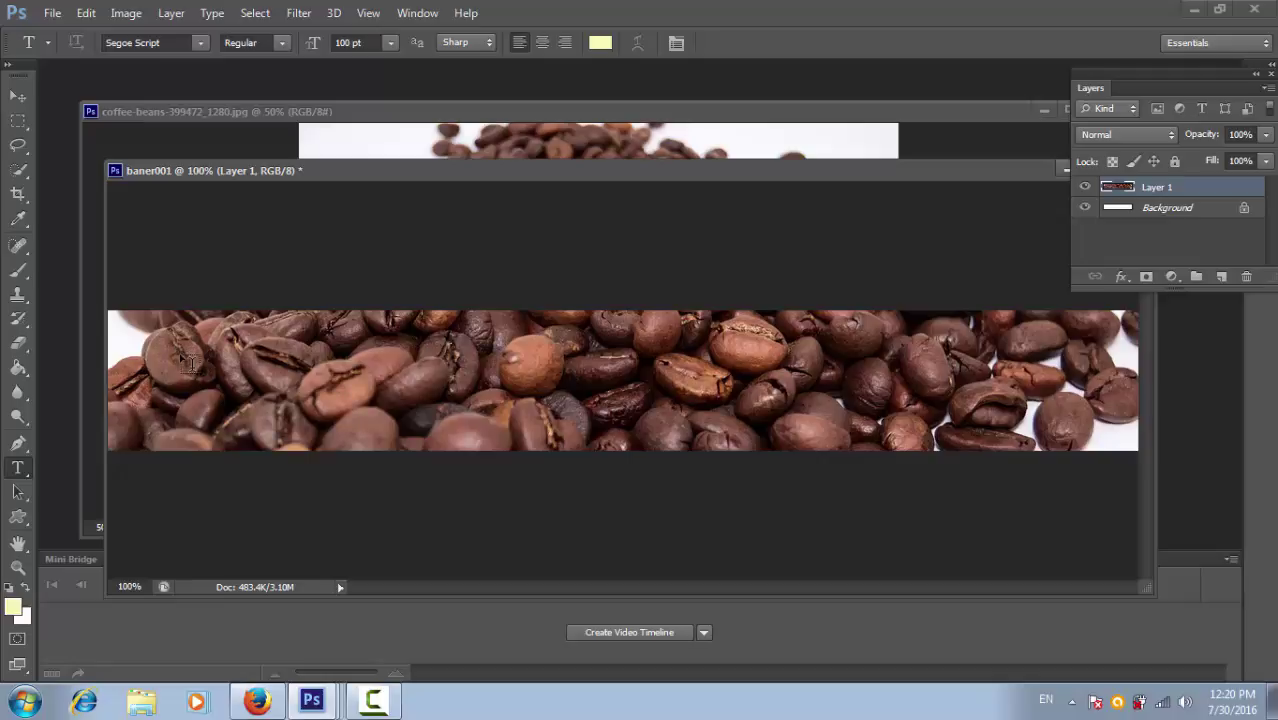
- Type the title 'The D Coffee Shop' on the banner and move it lower
click(189, 364)
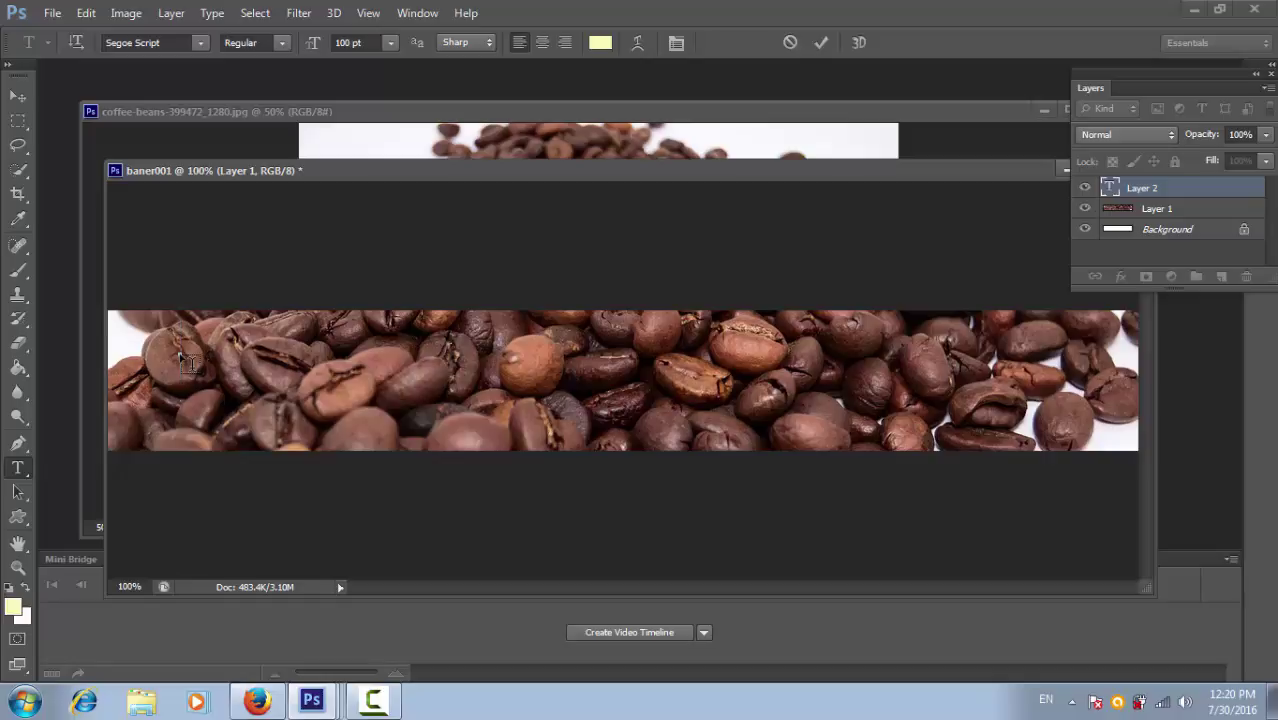
text(')
text(he)
text( D)
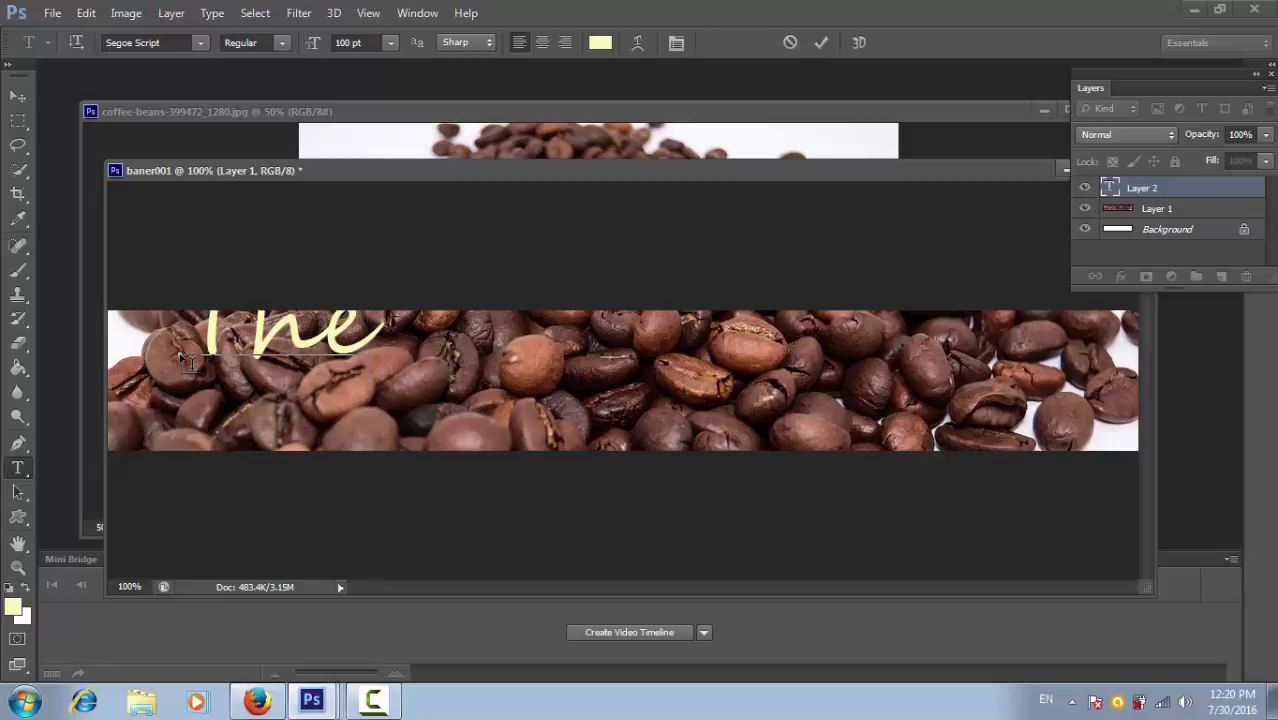
text( Co)
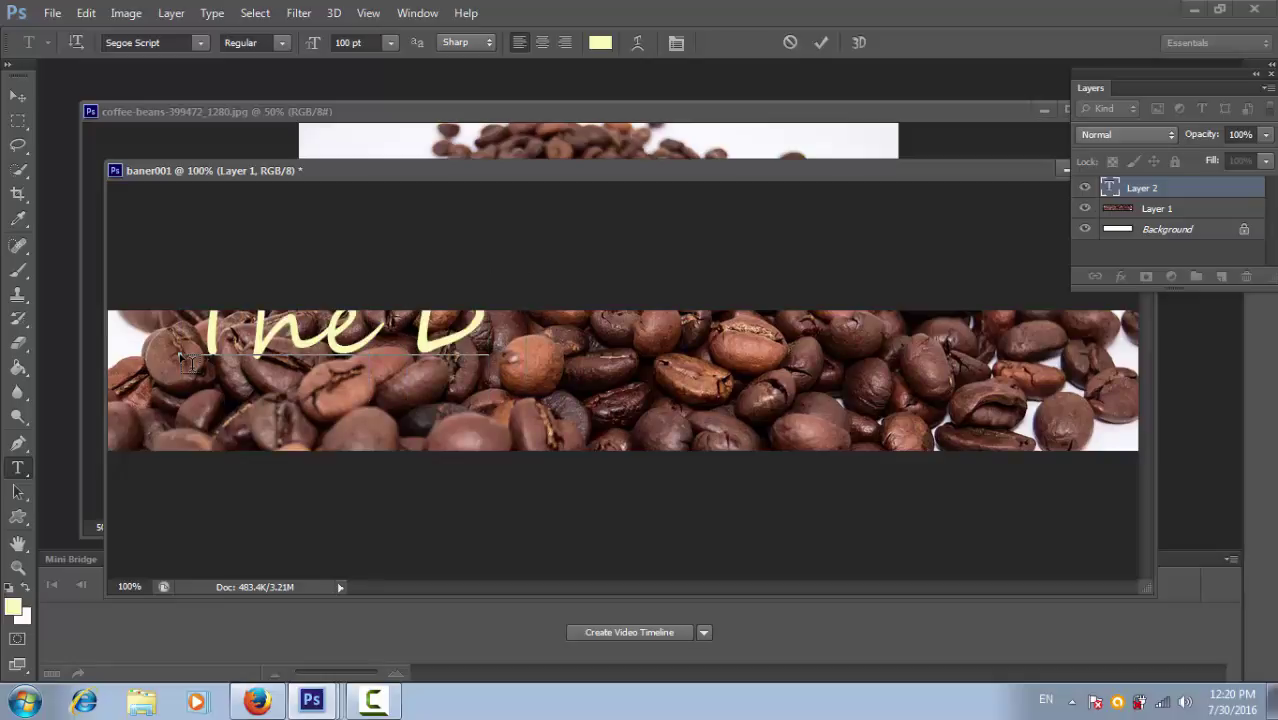
text(ffee)
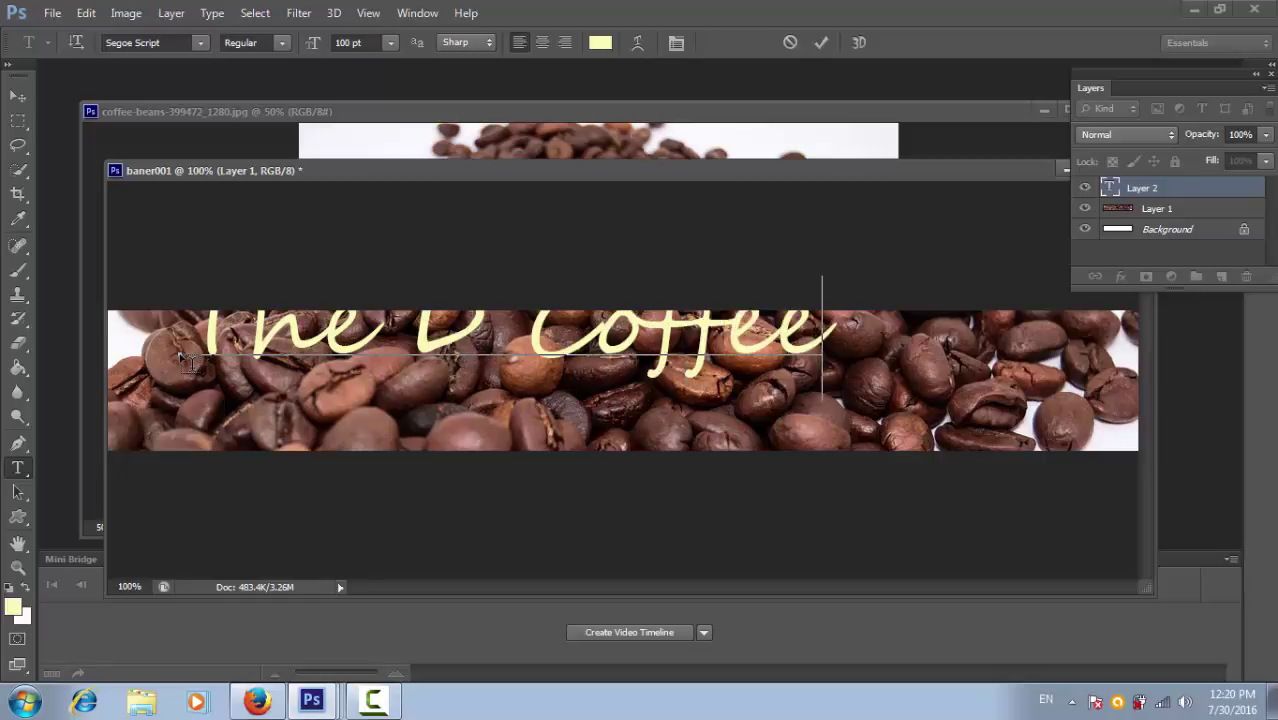
text( Shop)
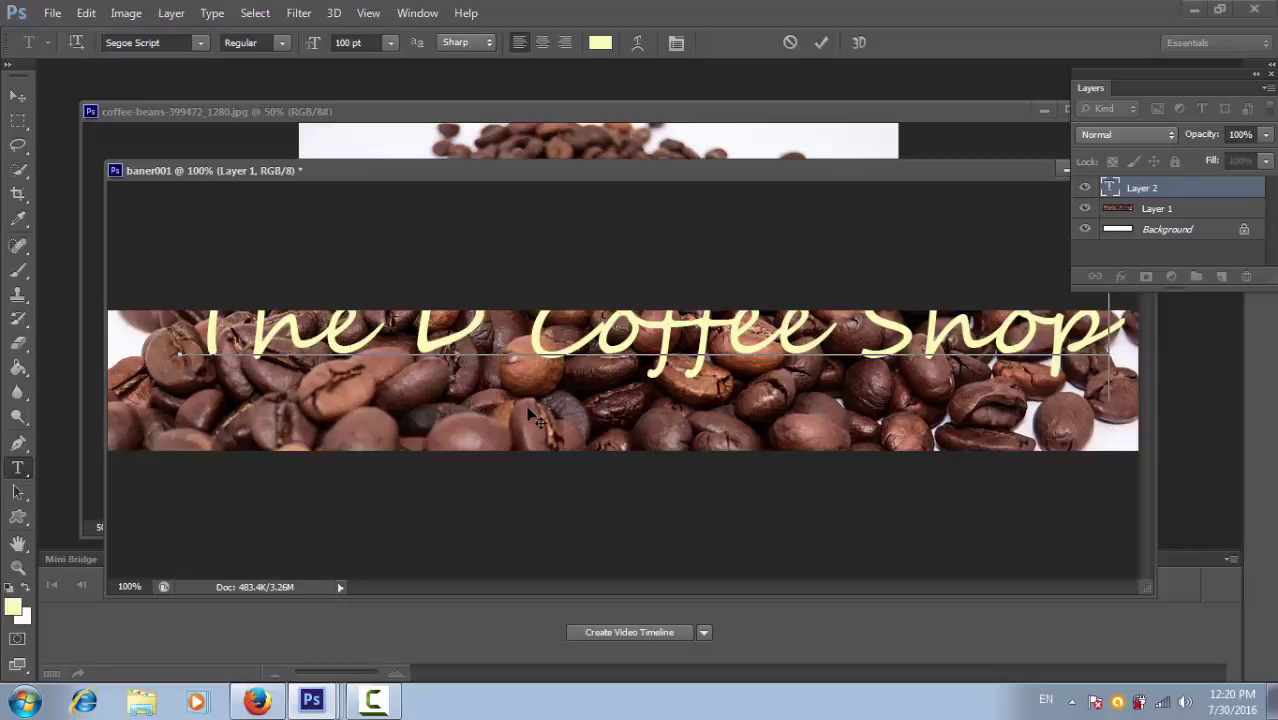
drag(530, 415, 487, 449)
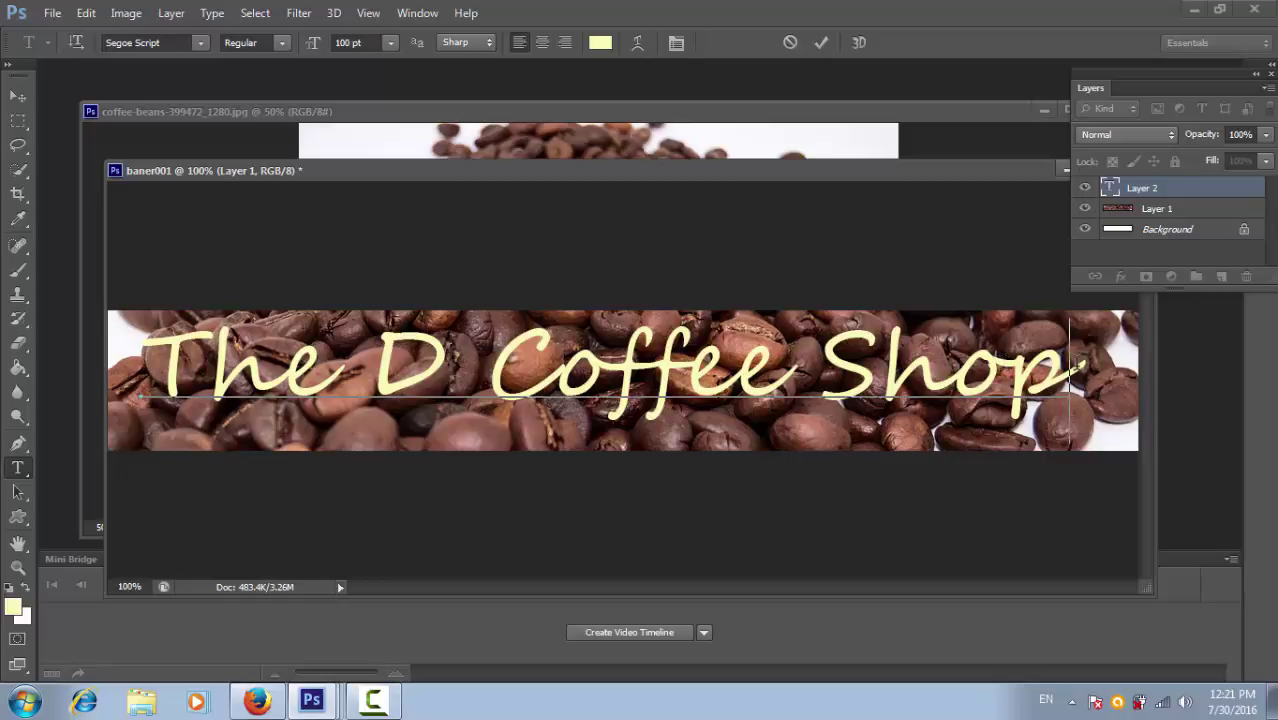
- Select the whole title and change its font size from 100 to 70 pt
double_click(1078, 368)
key(ctrl+a)
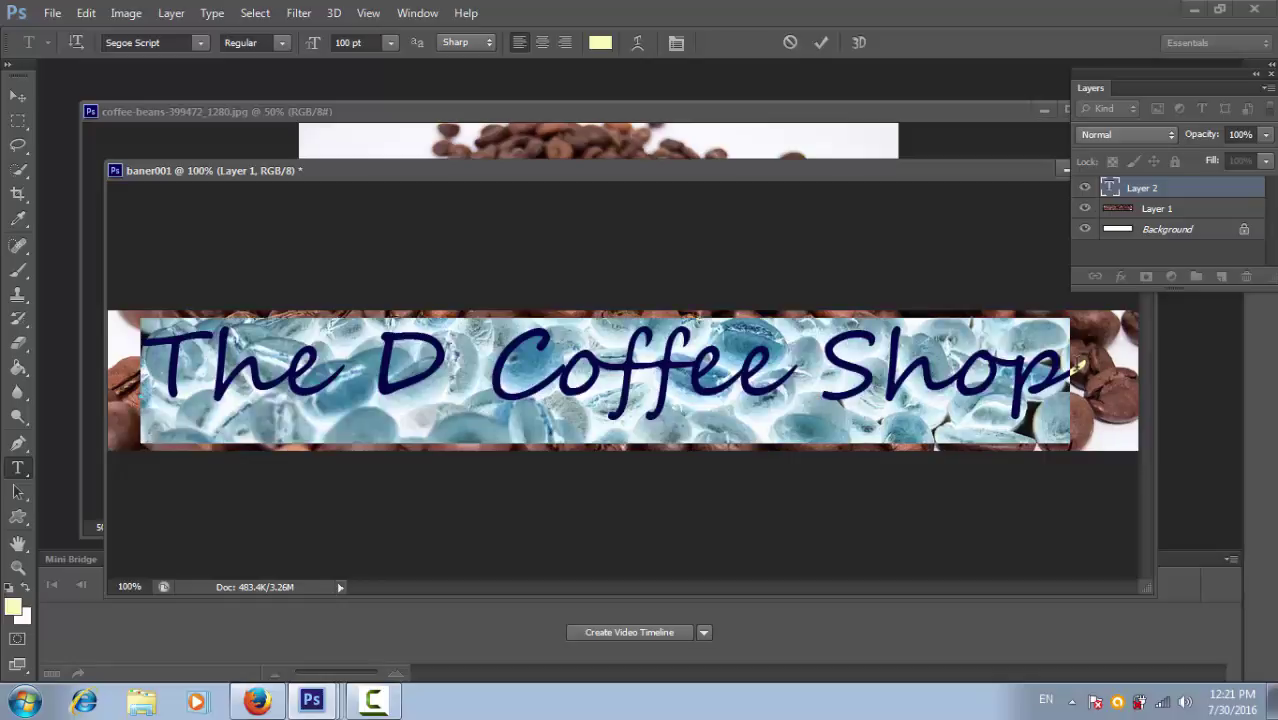
double_click(1078, 368)
key(ctrl+a)
double_click(1078, 368)
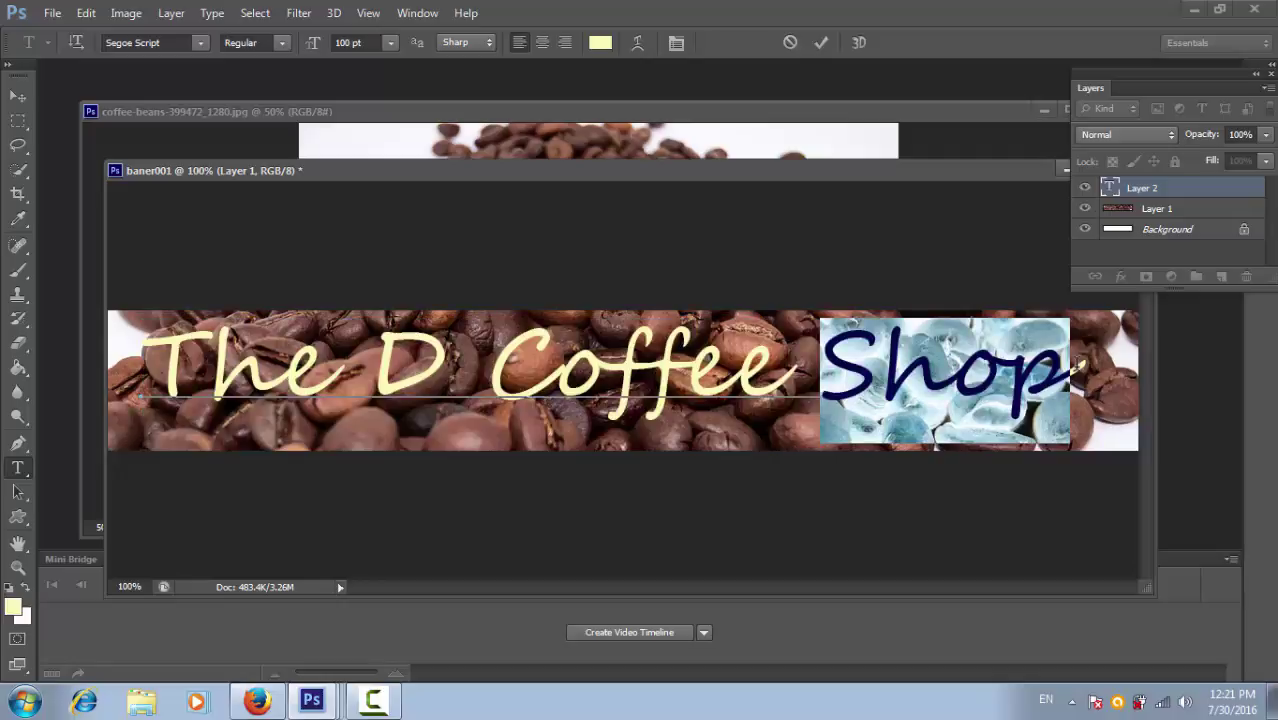
key(ctrl+a)
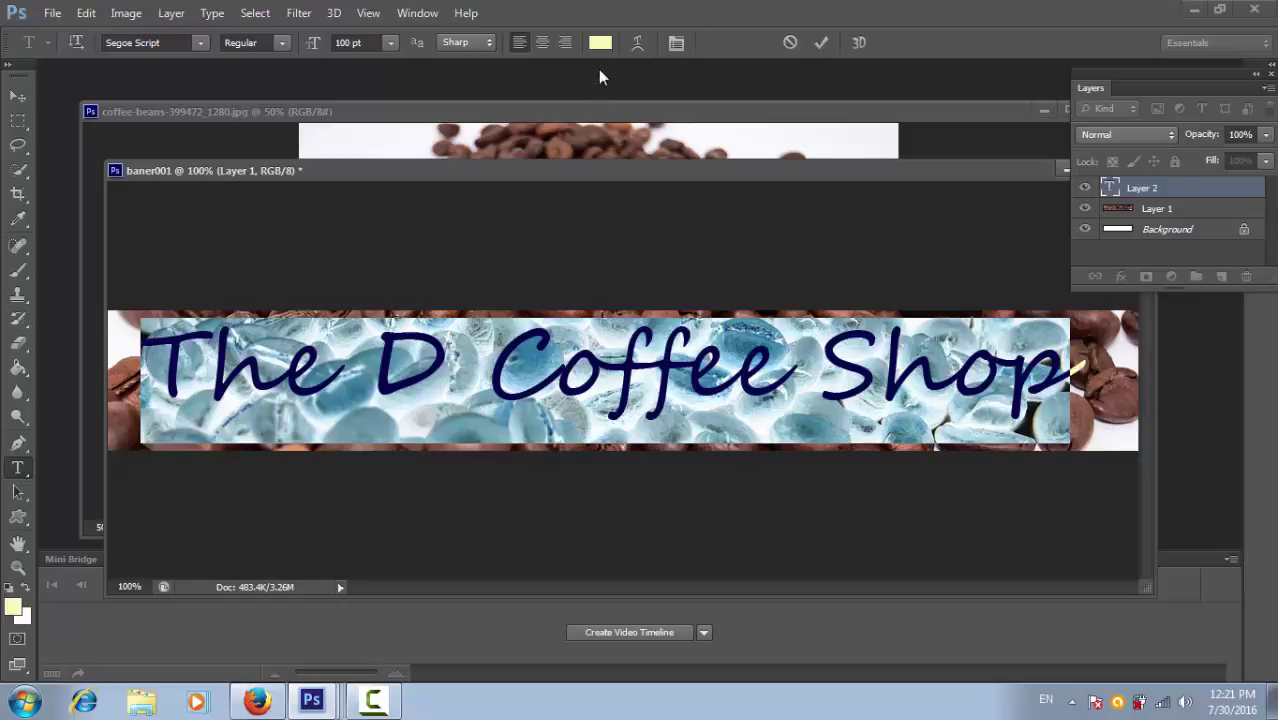
click(348, 42)
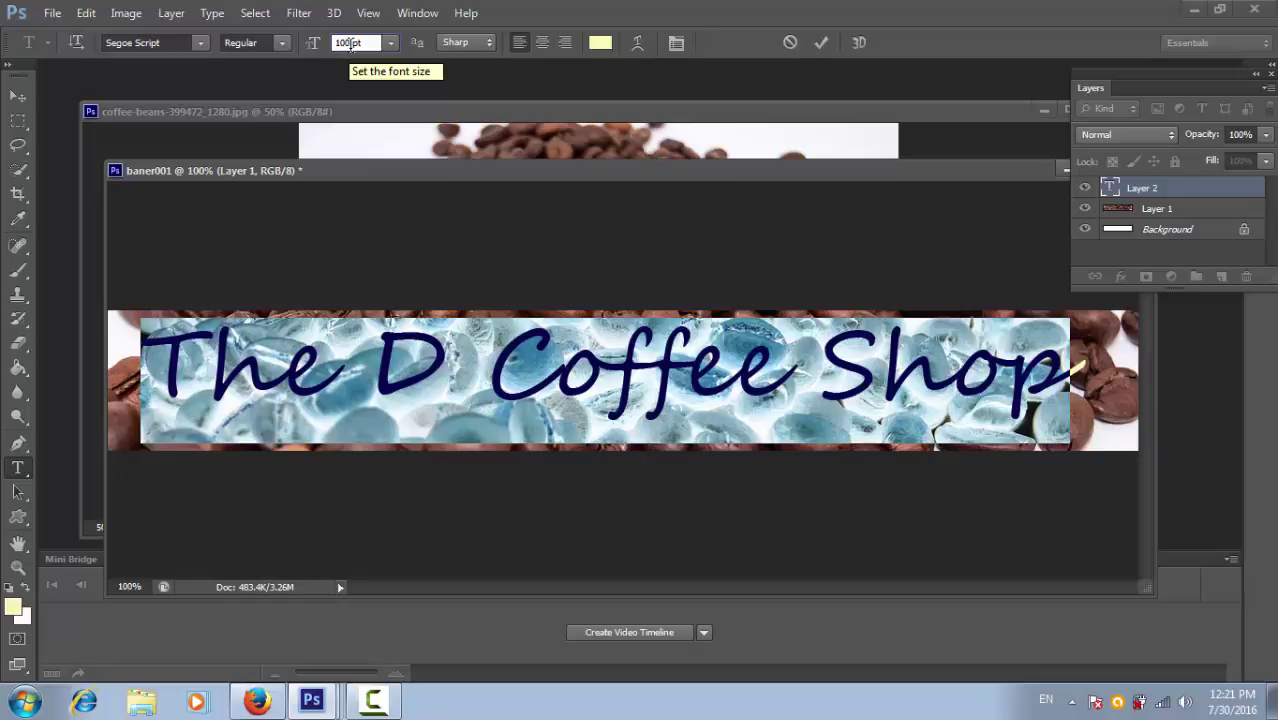
key(BackSpace)
key(BackSpace)
key(BackSpace)
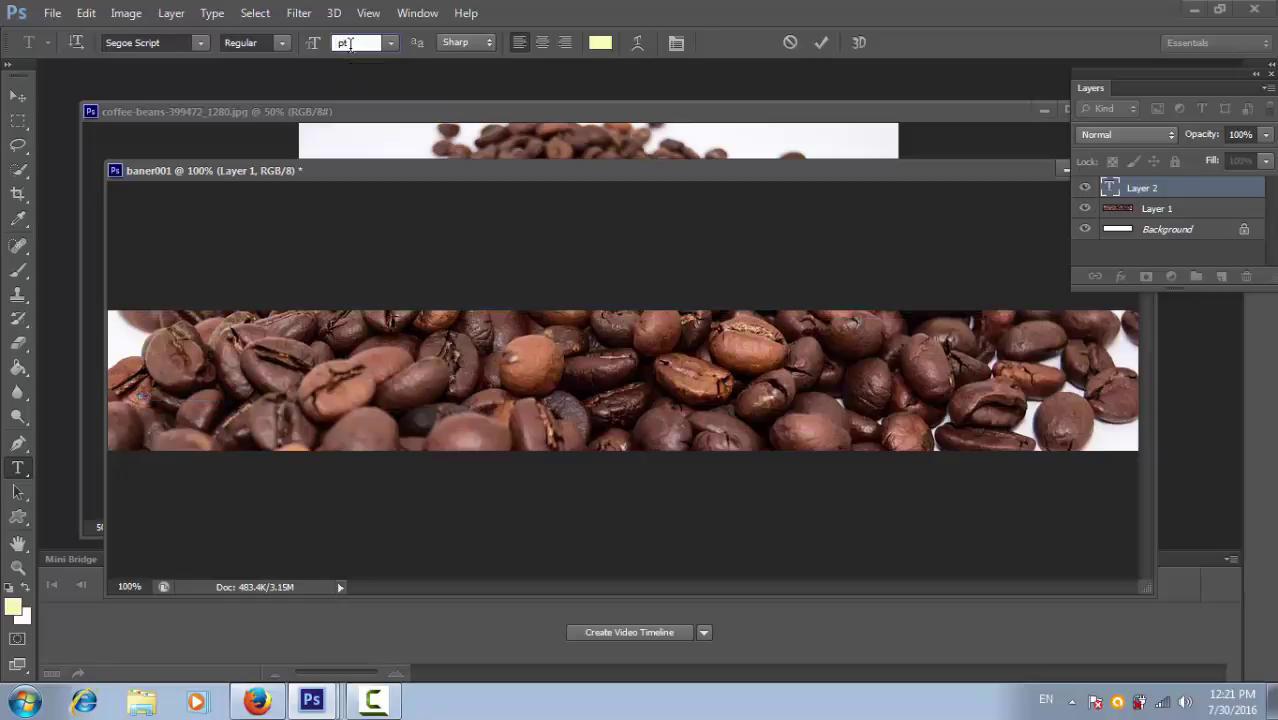
text(70)
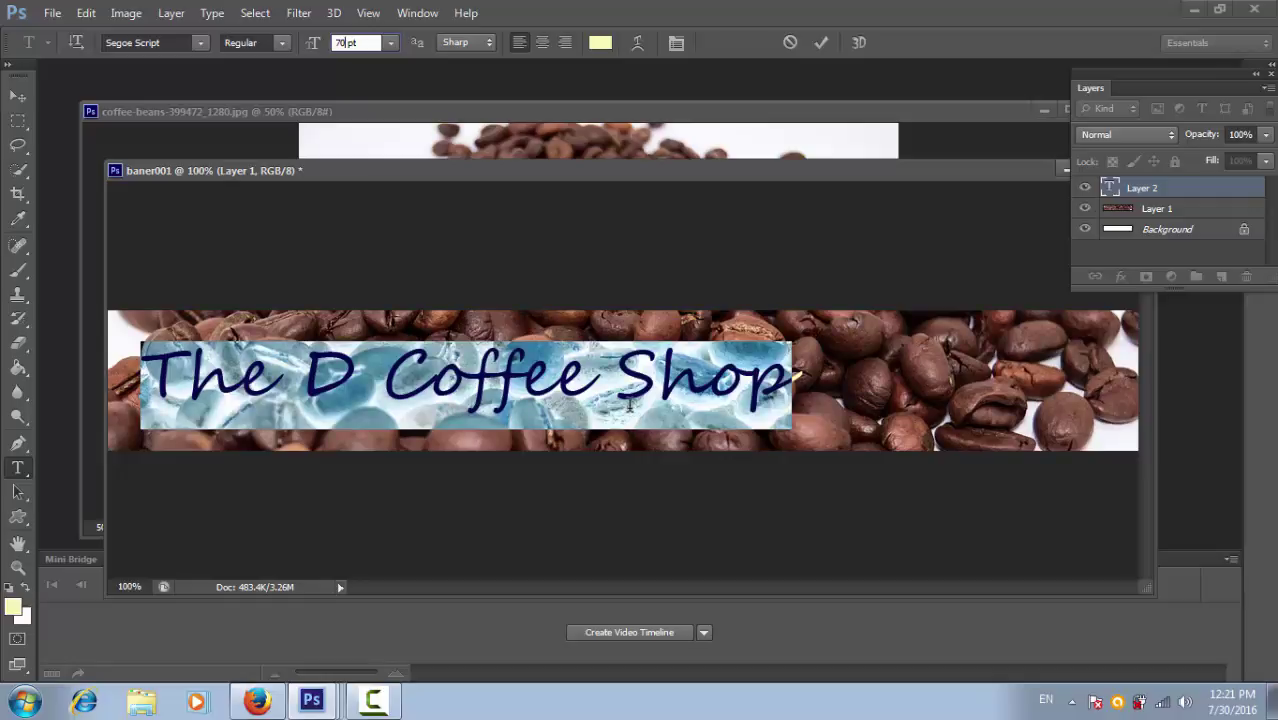
- Sample a light coffee brown (cc845e) from the beans as the title colour
click(601, 46)
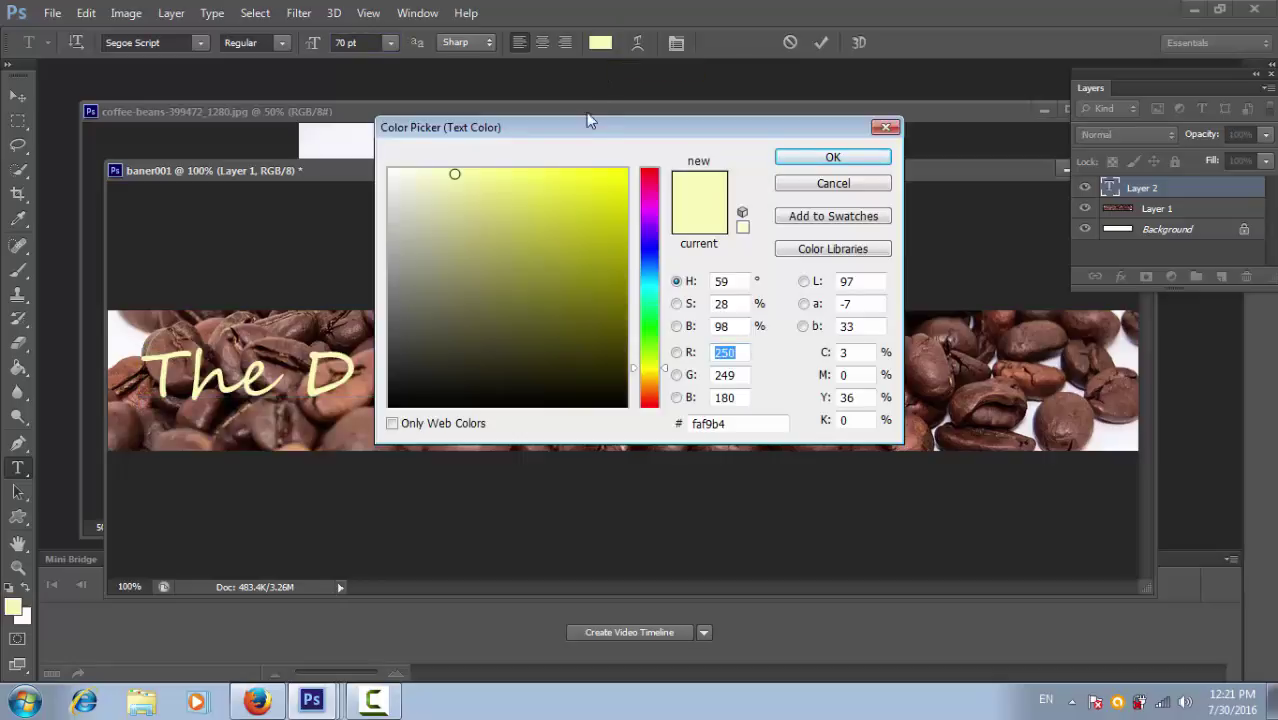
click(489, 175)
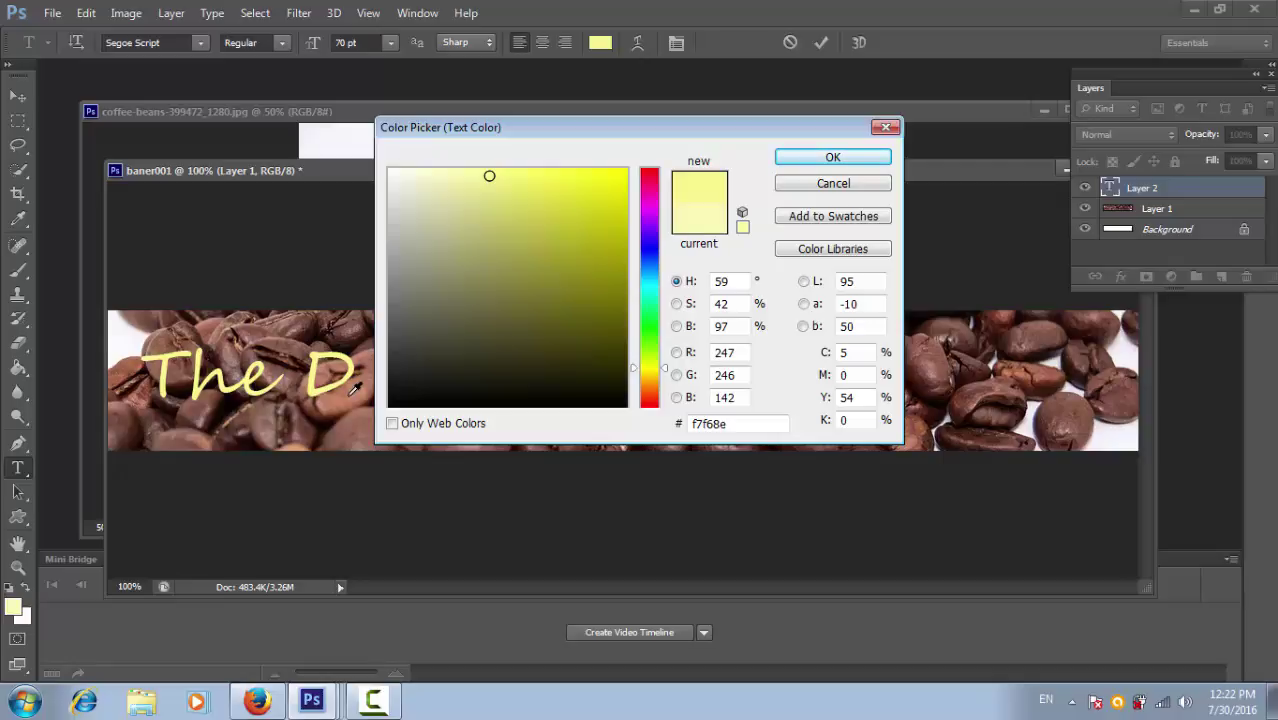
click(351, 393)
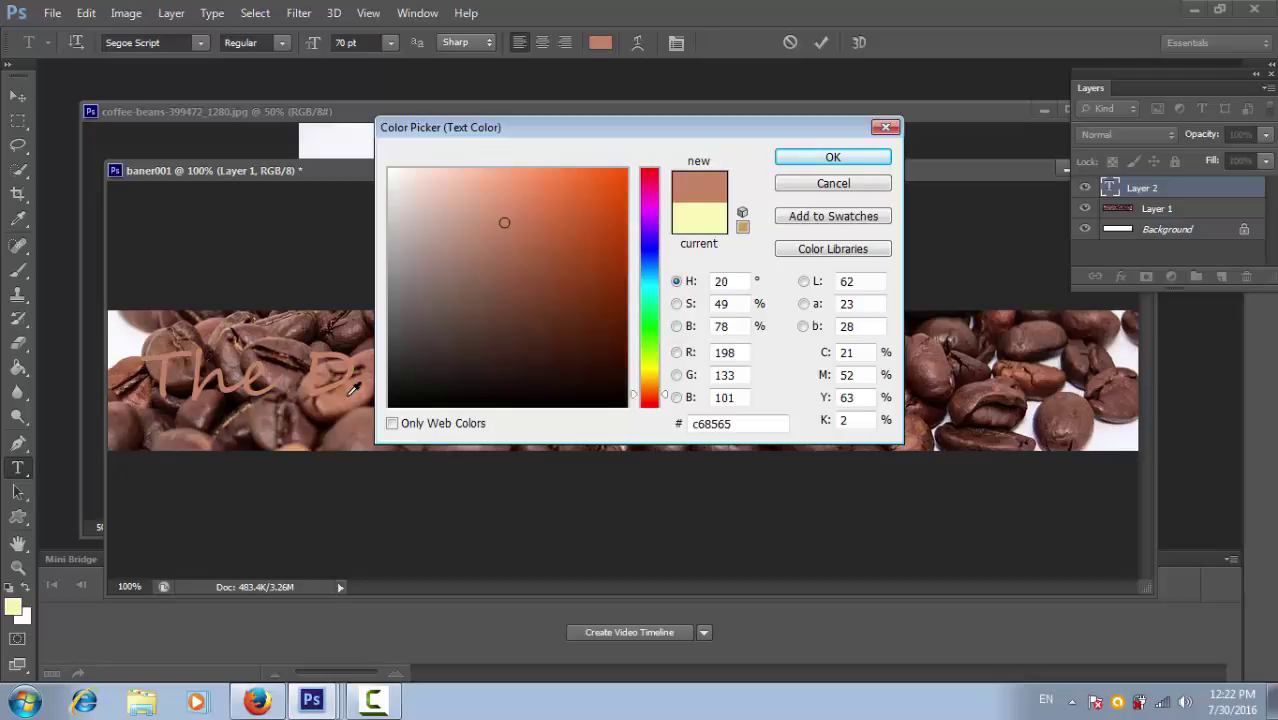
click(270, 420)
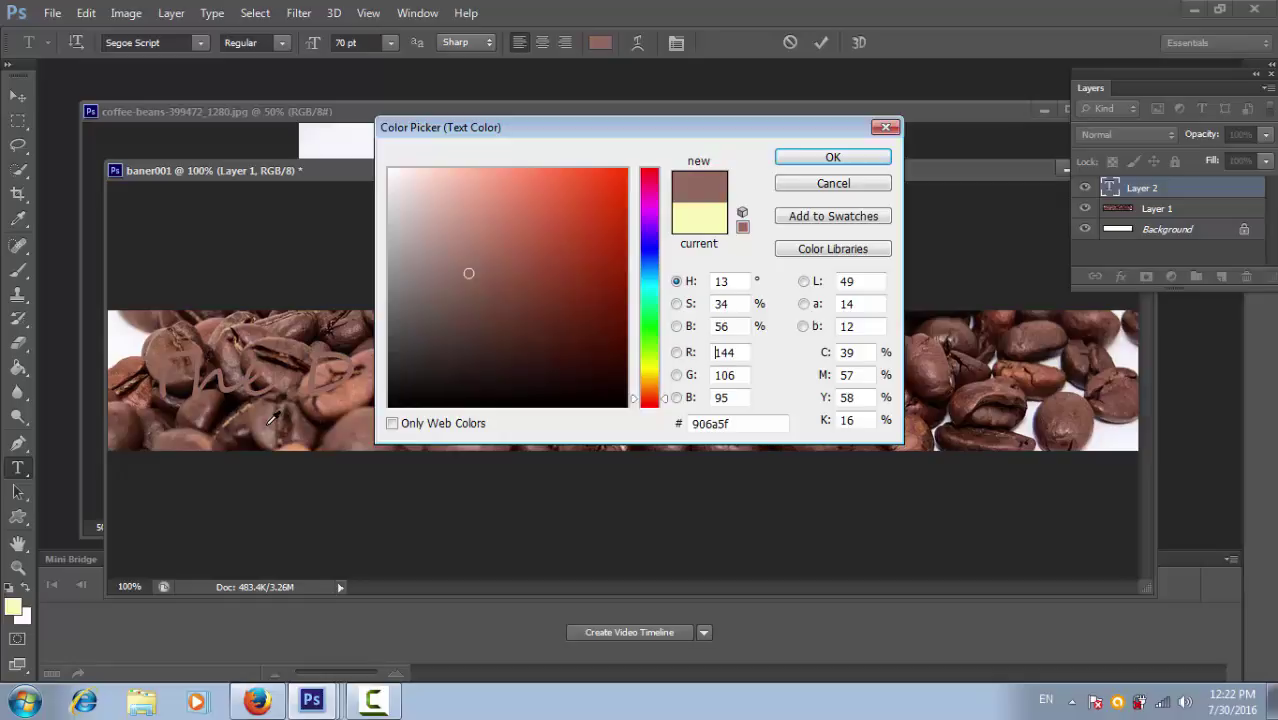
click(148, 332)
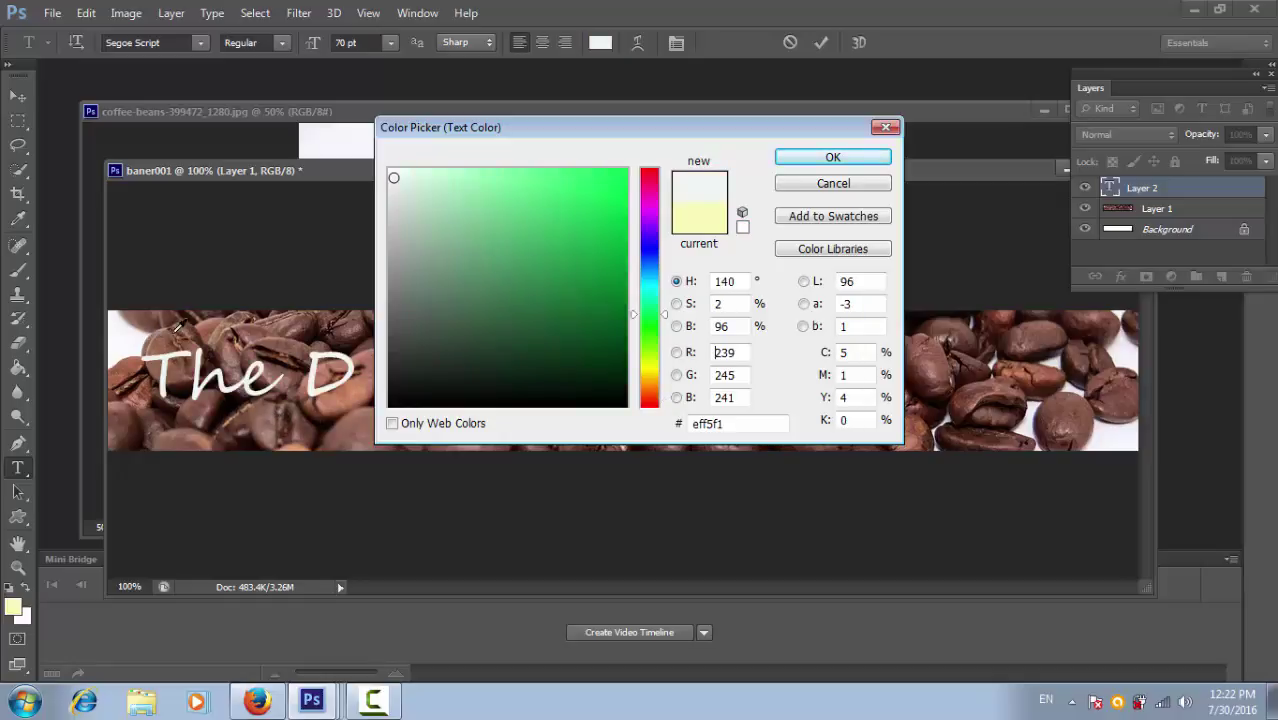
click(213, 320)
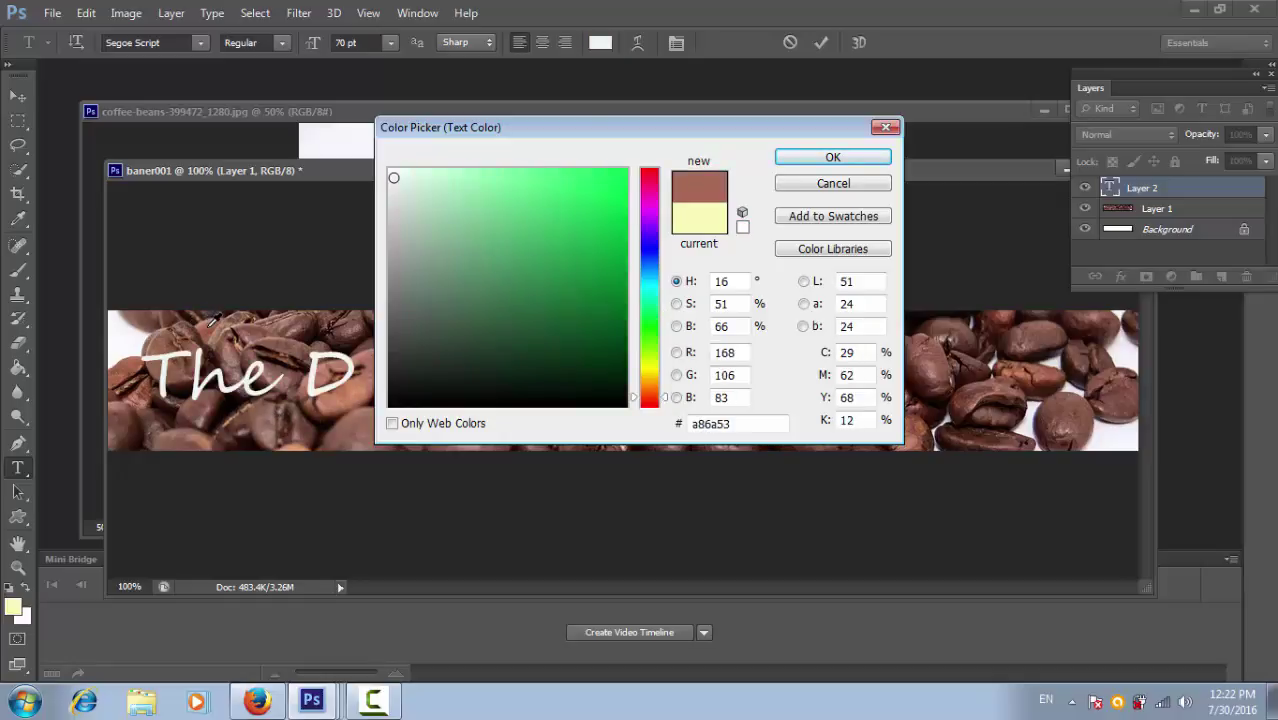
click(367, 382)
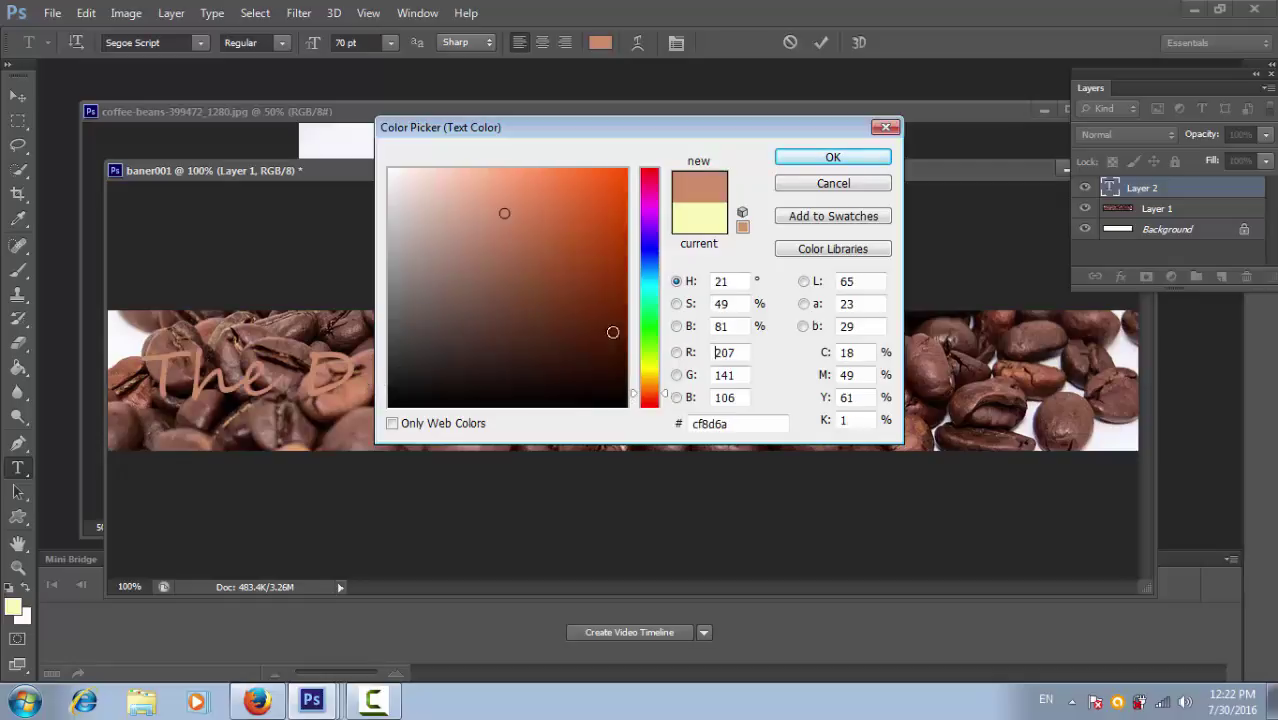
click(1026, 370)
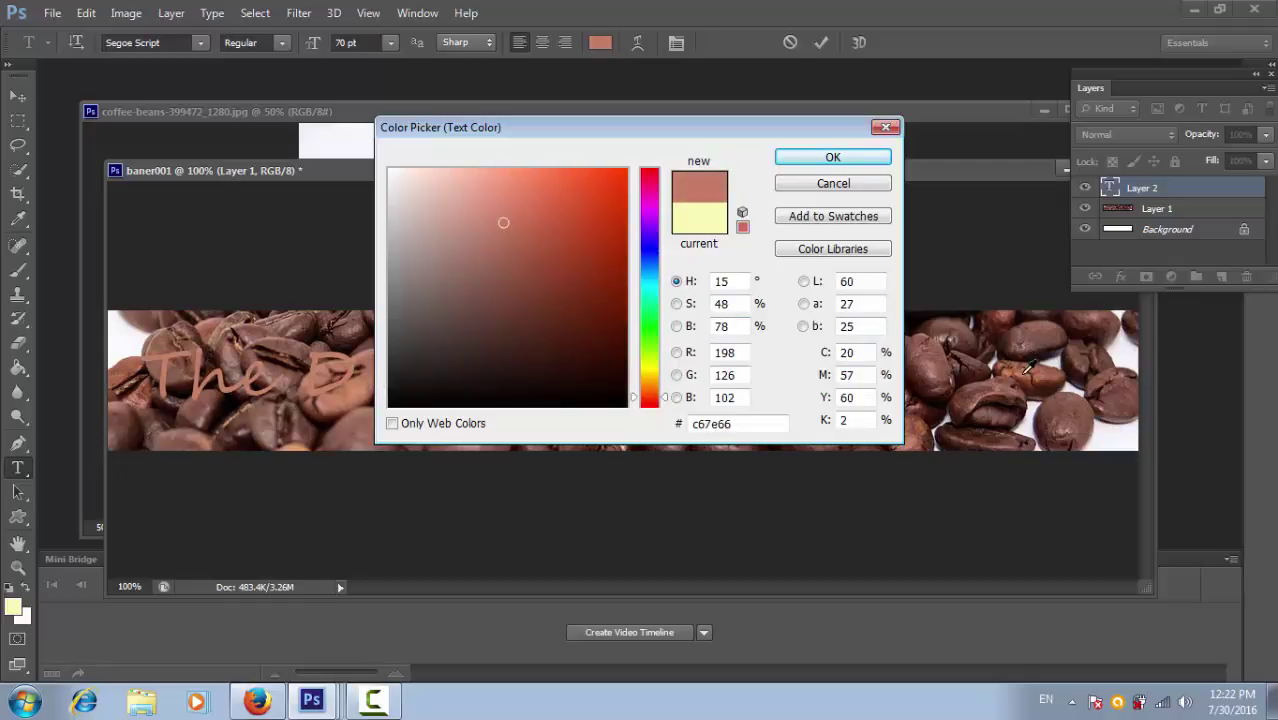
click(322, 395)
click(334, 338)
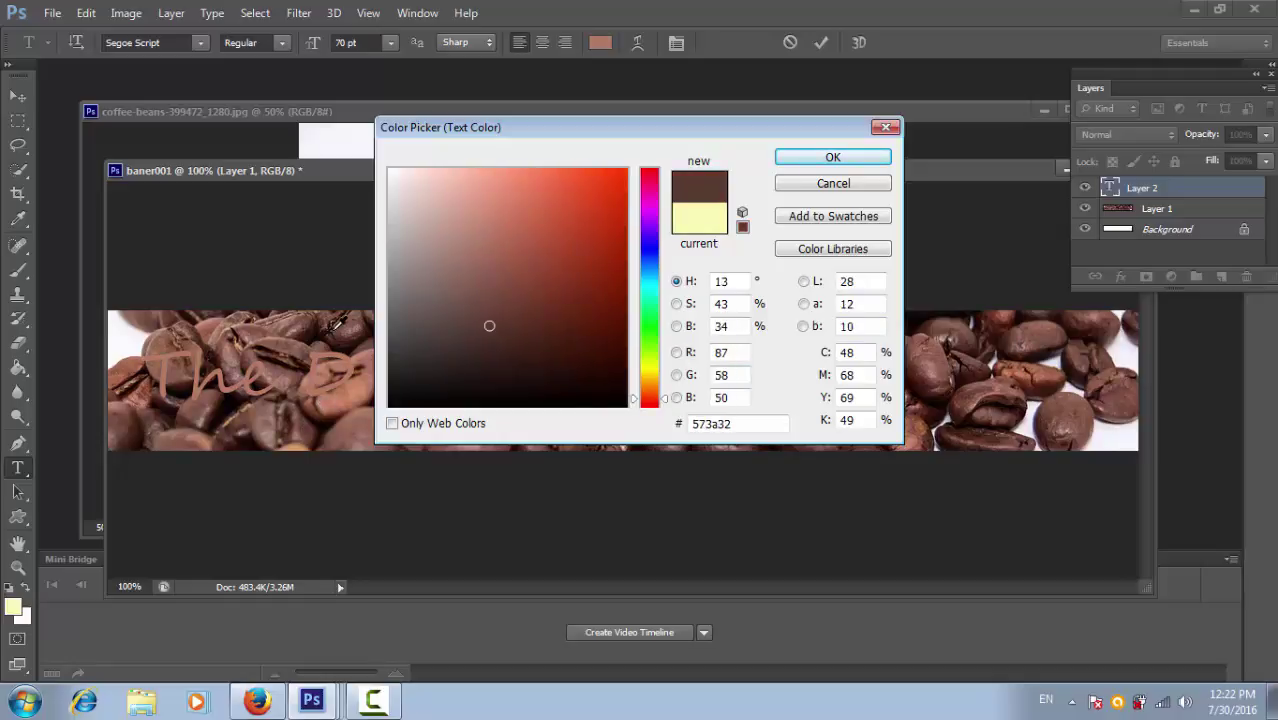
click(352, 390)
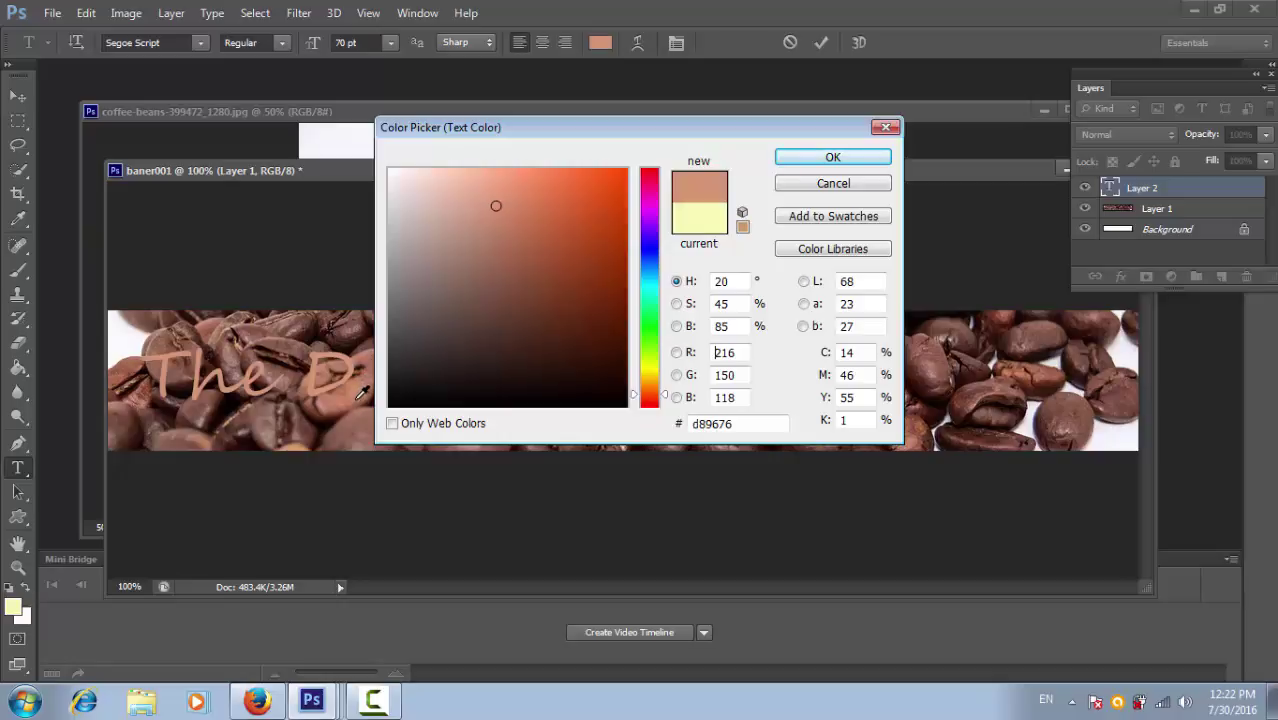
click(358, 394)
click(362, 403)
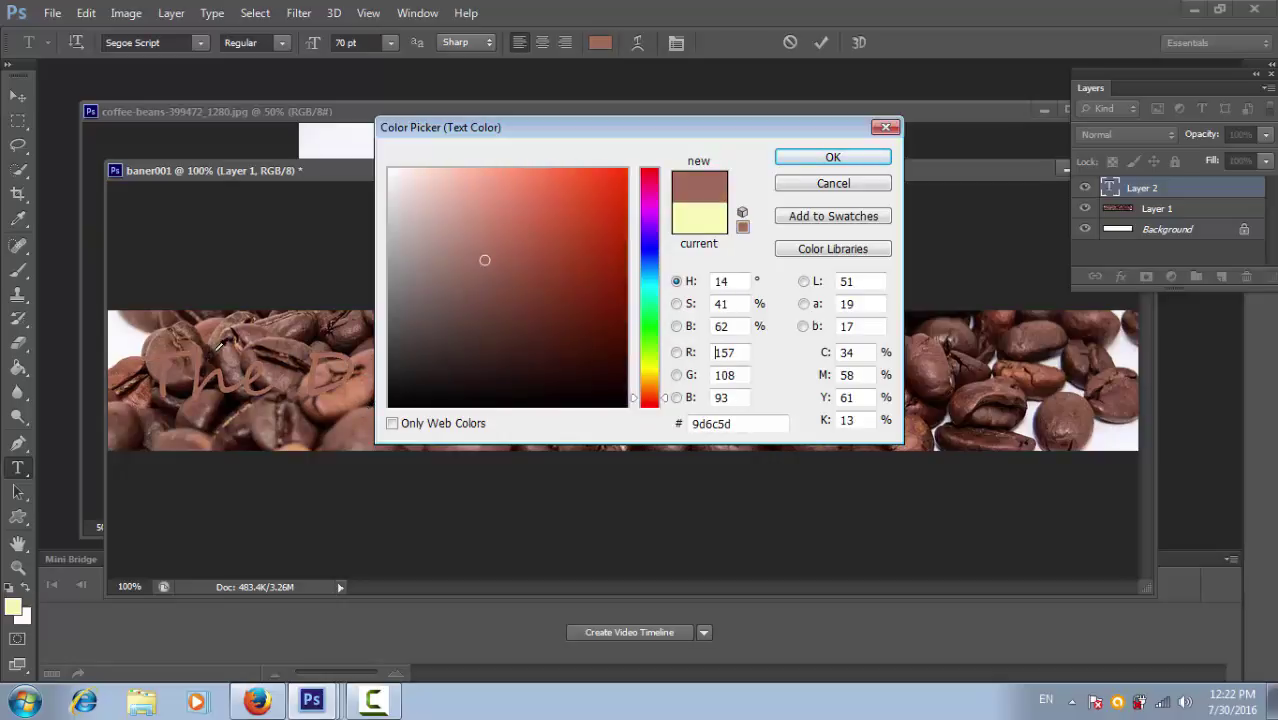
click(158, 345)
click(361, 380)
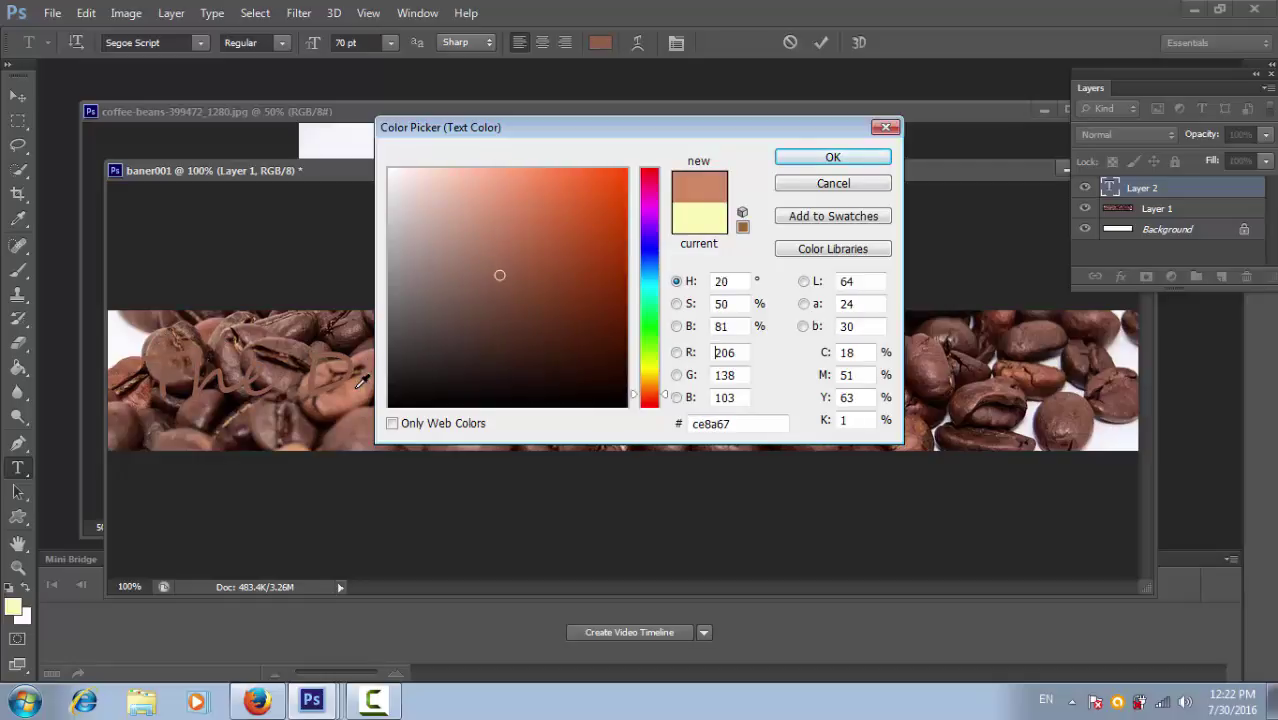
click(1028, 372)
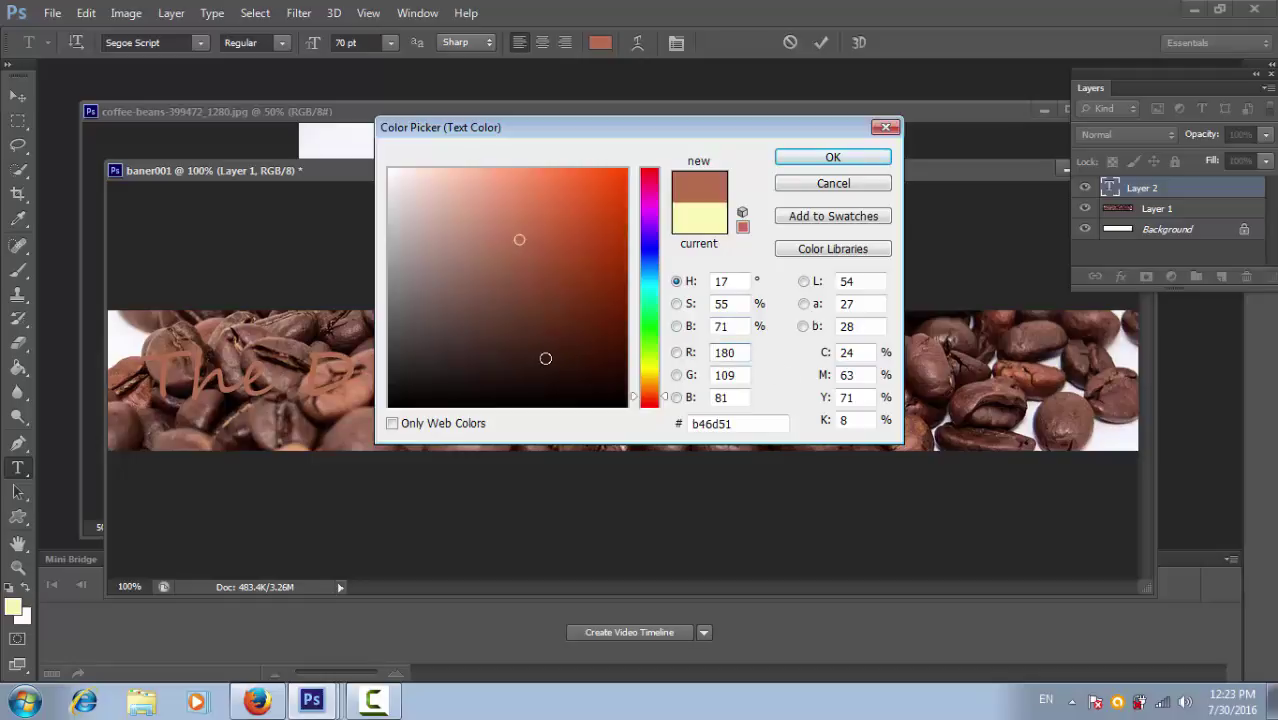
click(301, 446)
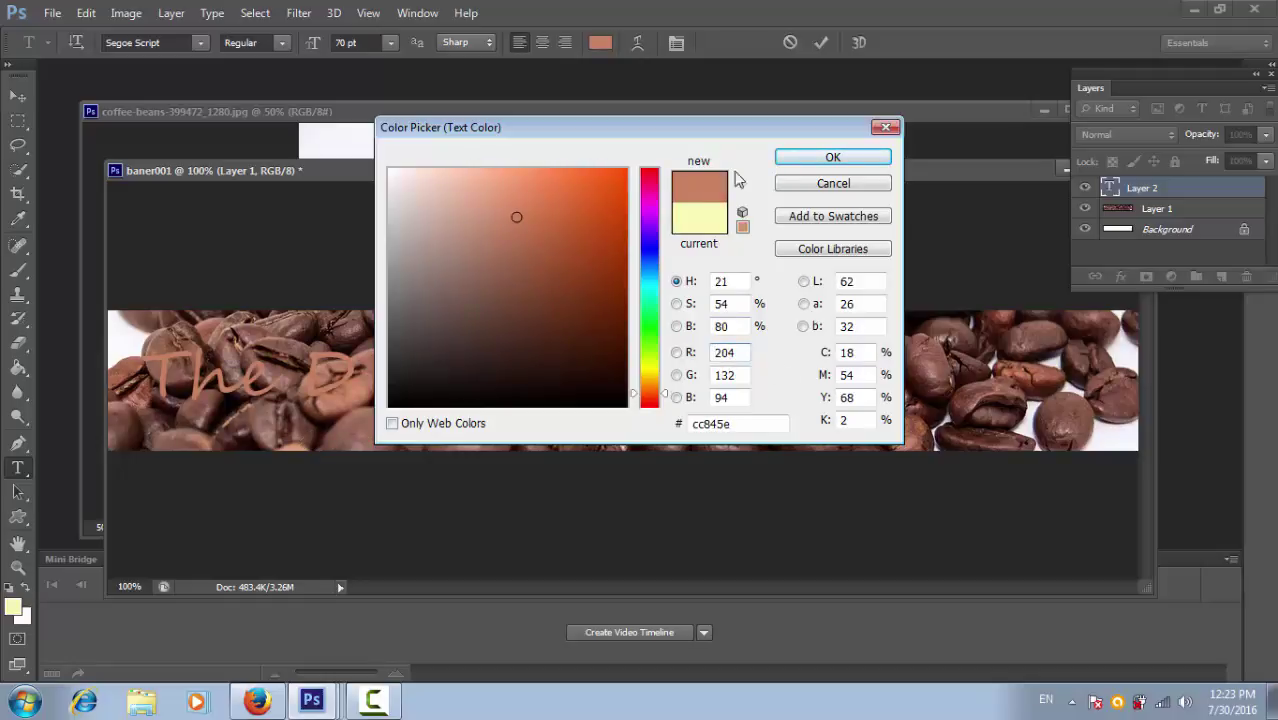
click(793, 158)
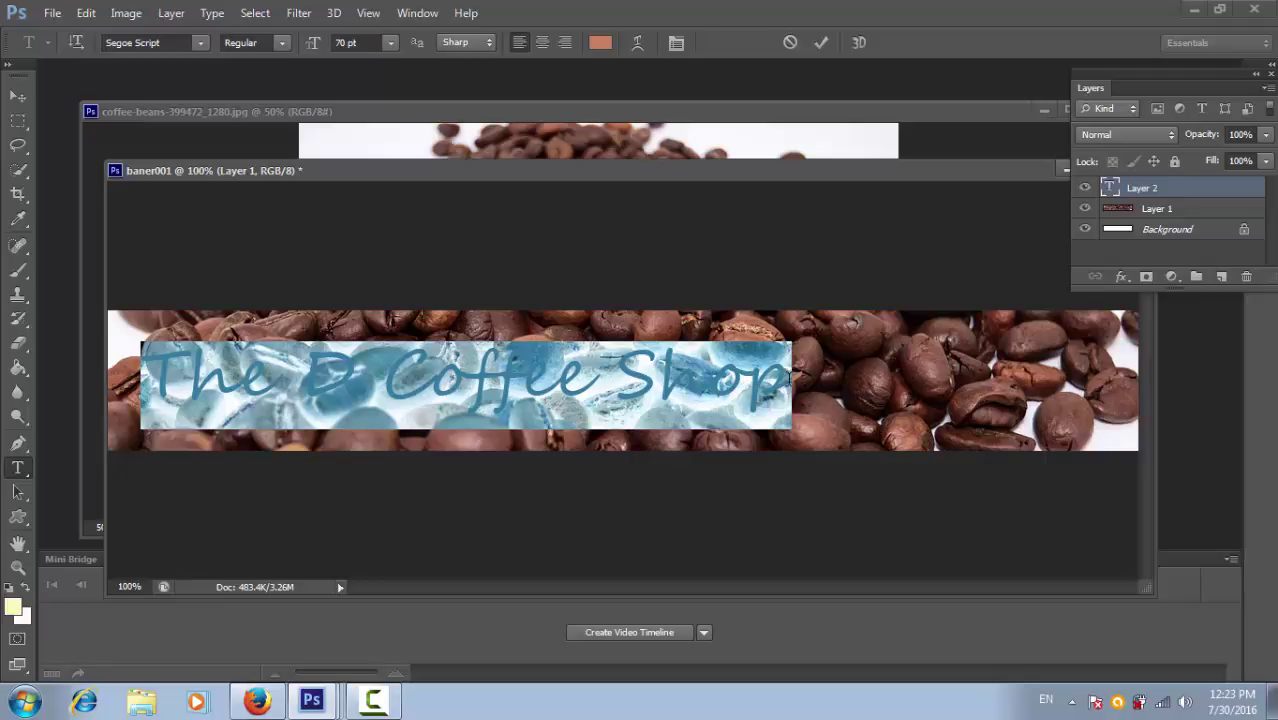
- Commit the title and give it an outside Stroke effect in near-white faf8f8
click(793, 378)
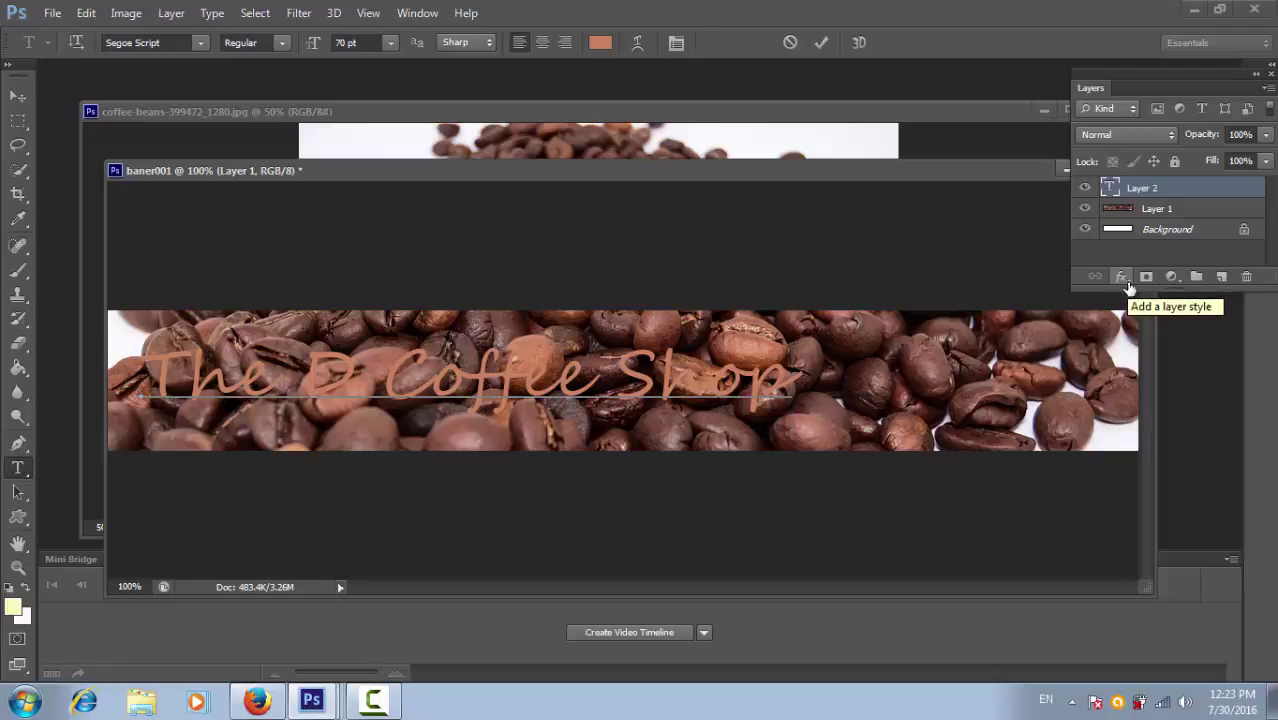
click(1124, 280)
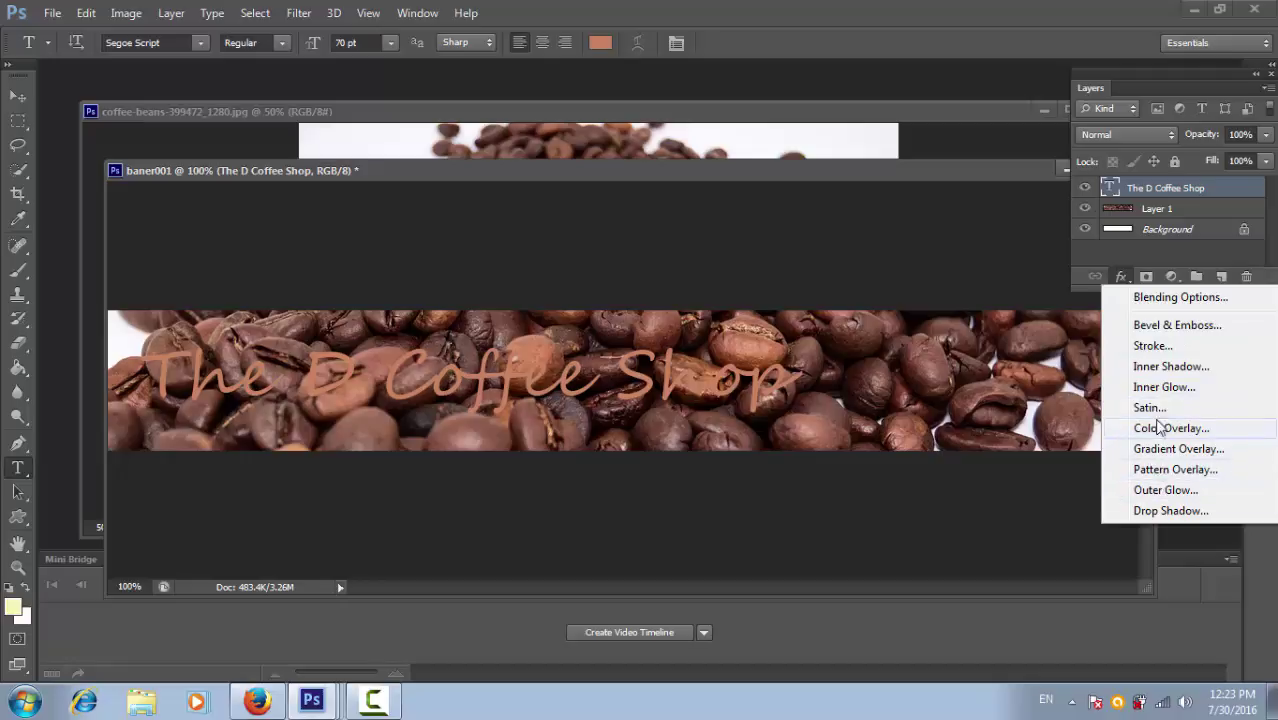
click(1160, 351)
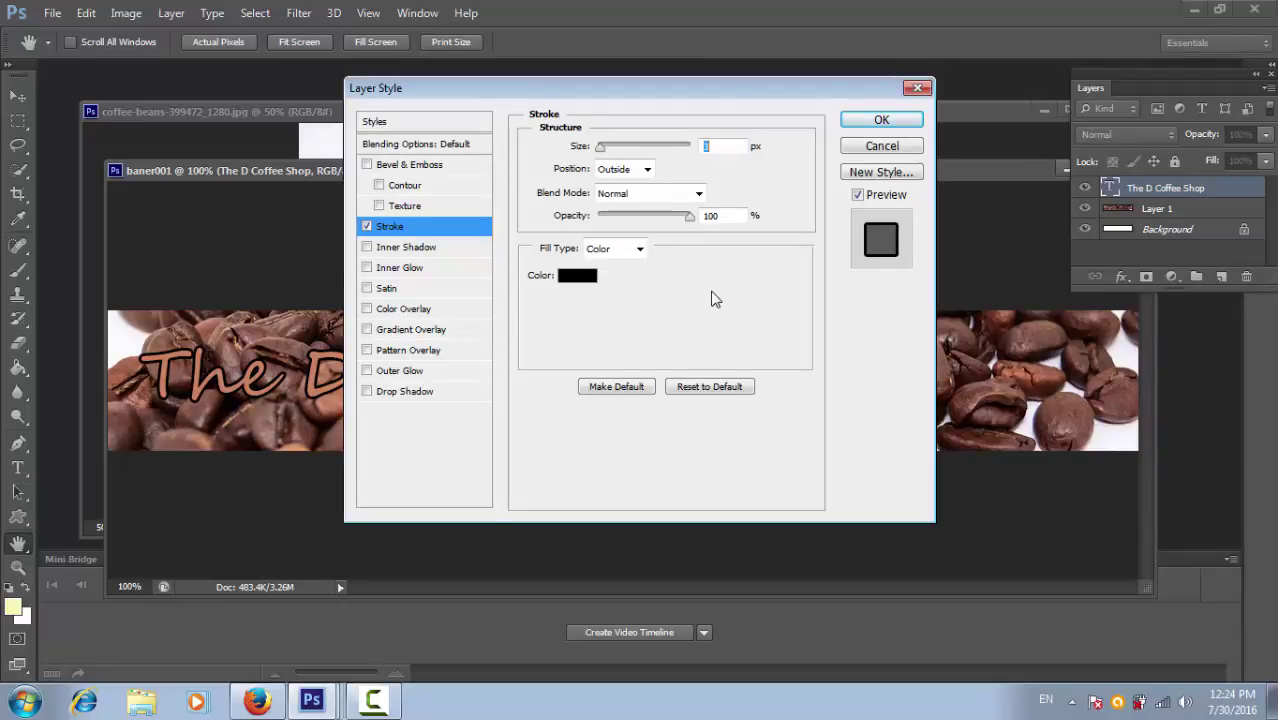
click(582, 280)
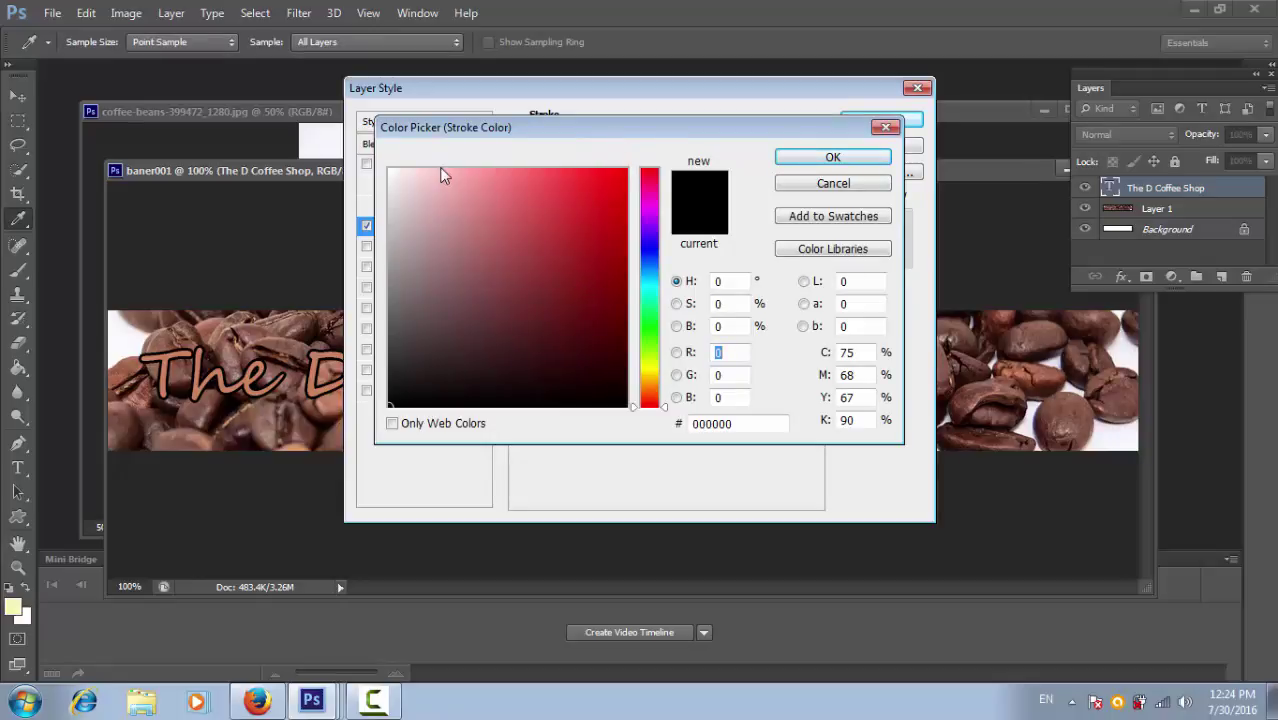
click(390, 172)
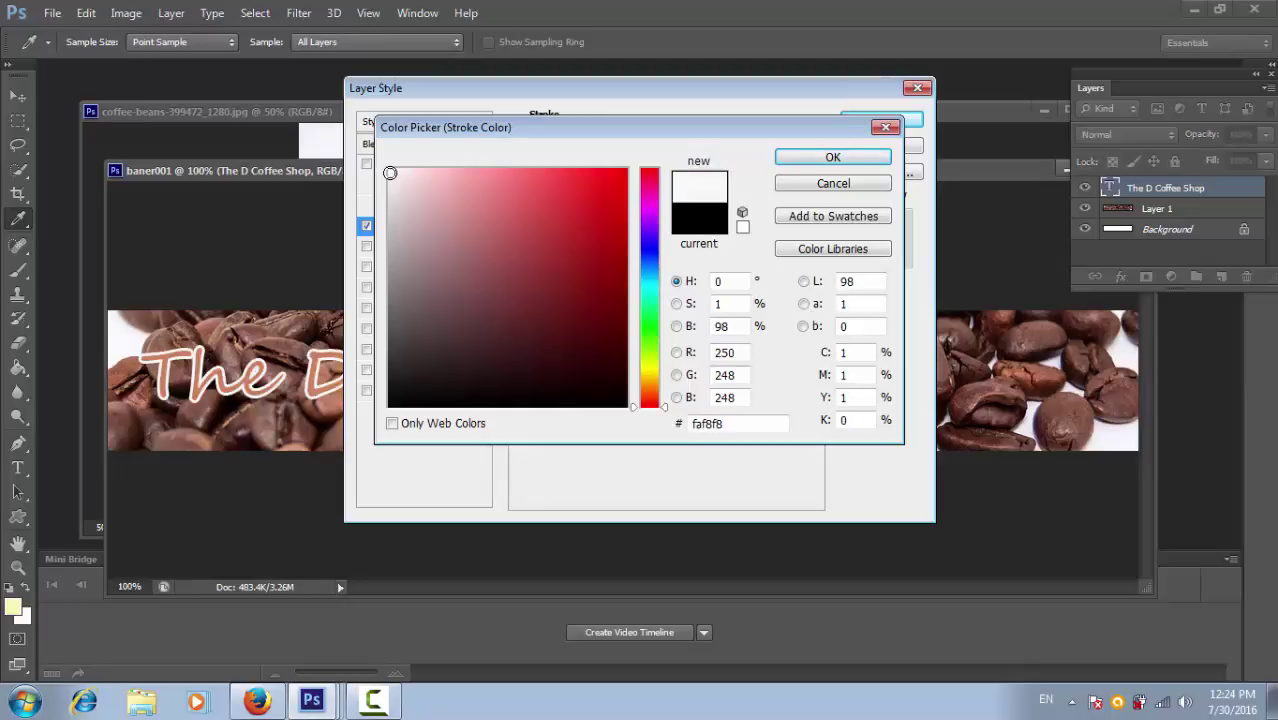
click(785, 155)
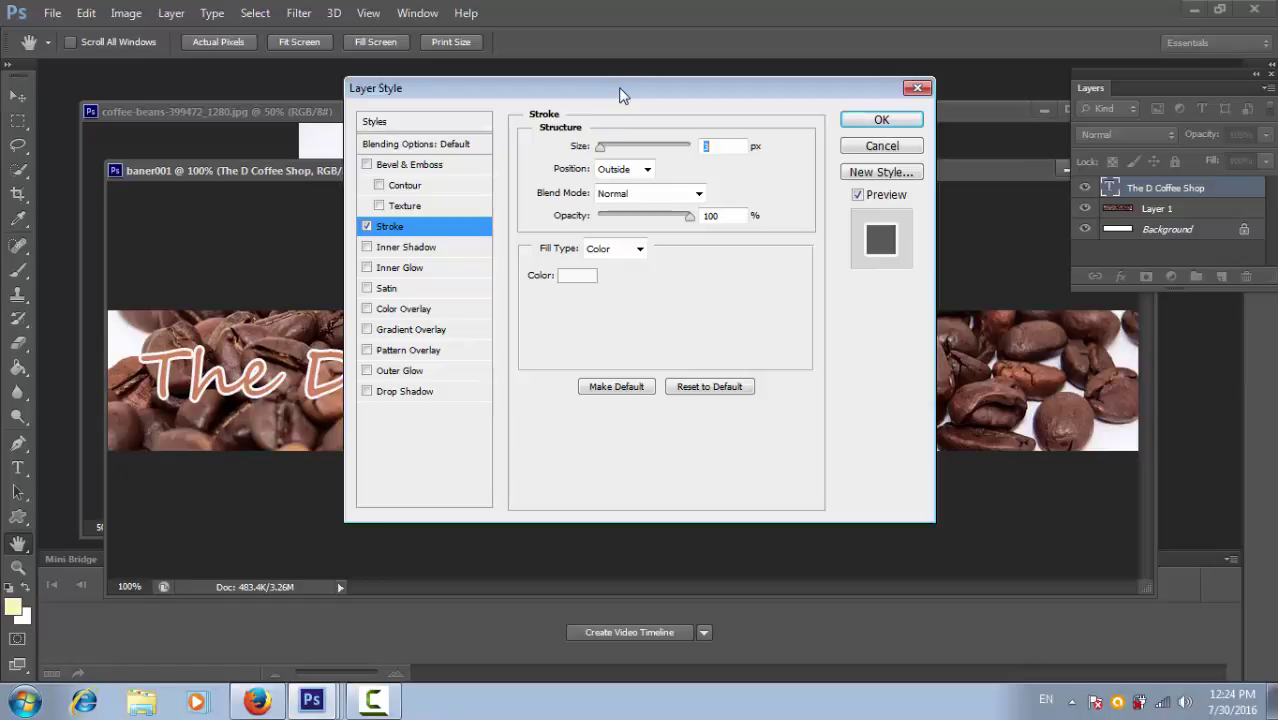
- Give the 'The D Coffee Shop' text a 5 px near-white outside stroke
drag(620, 95, 860, 136)
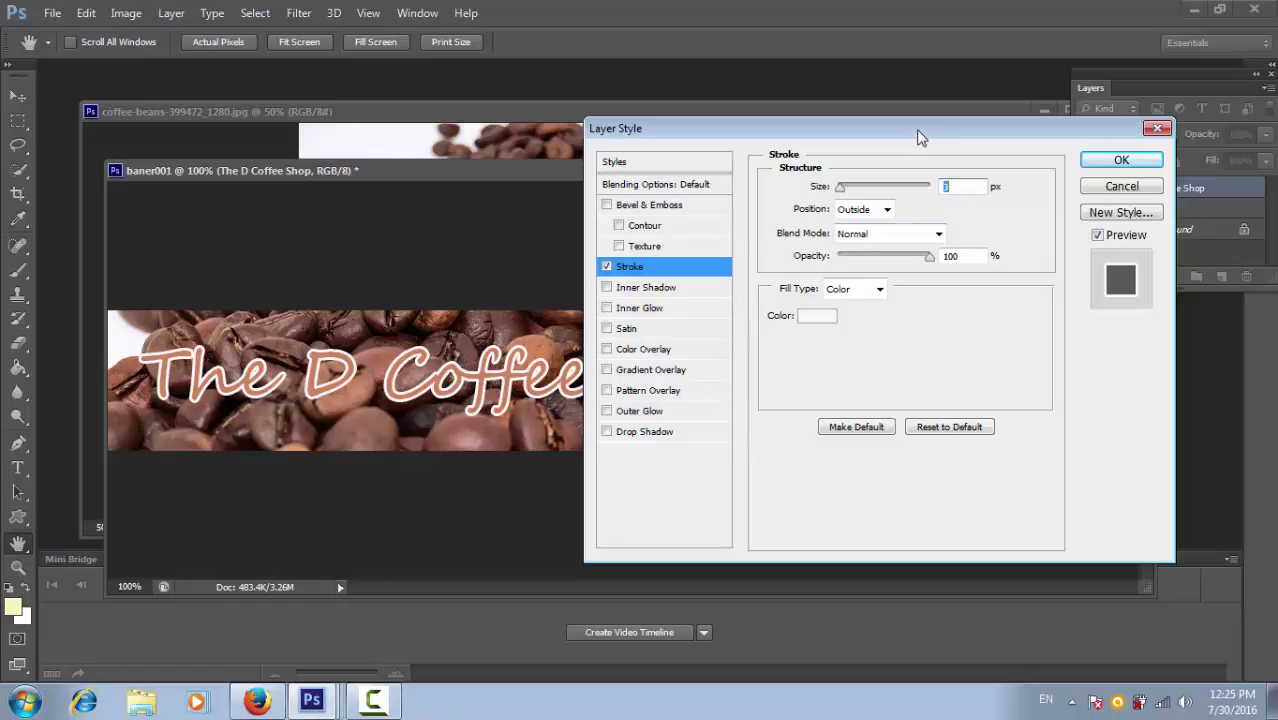
mouse_move(920, 137)
mouse_down()
mouse_move(649, 220)
mouse_move(431, 218)
mouse_move(635, 151)
mouse_move(921, 137)
mouse_up()
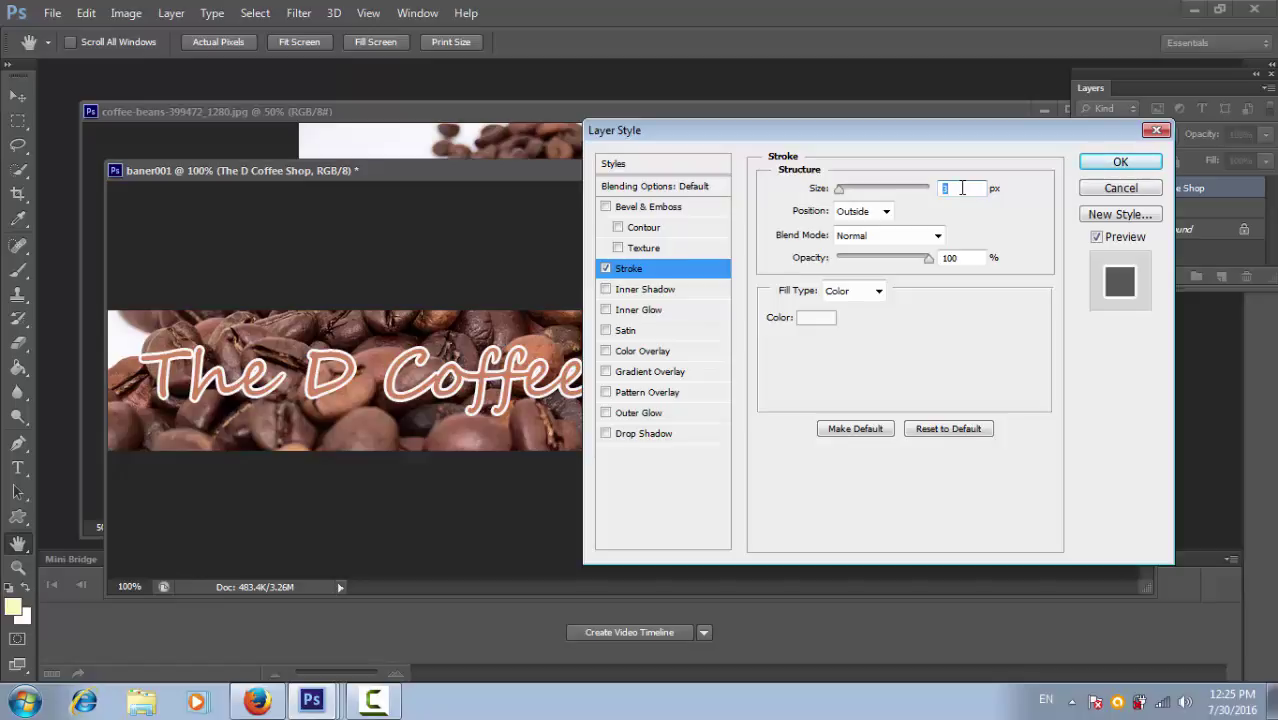
key(BackSpace)
text(5)
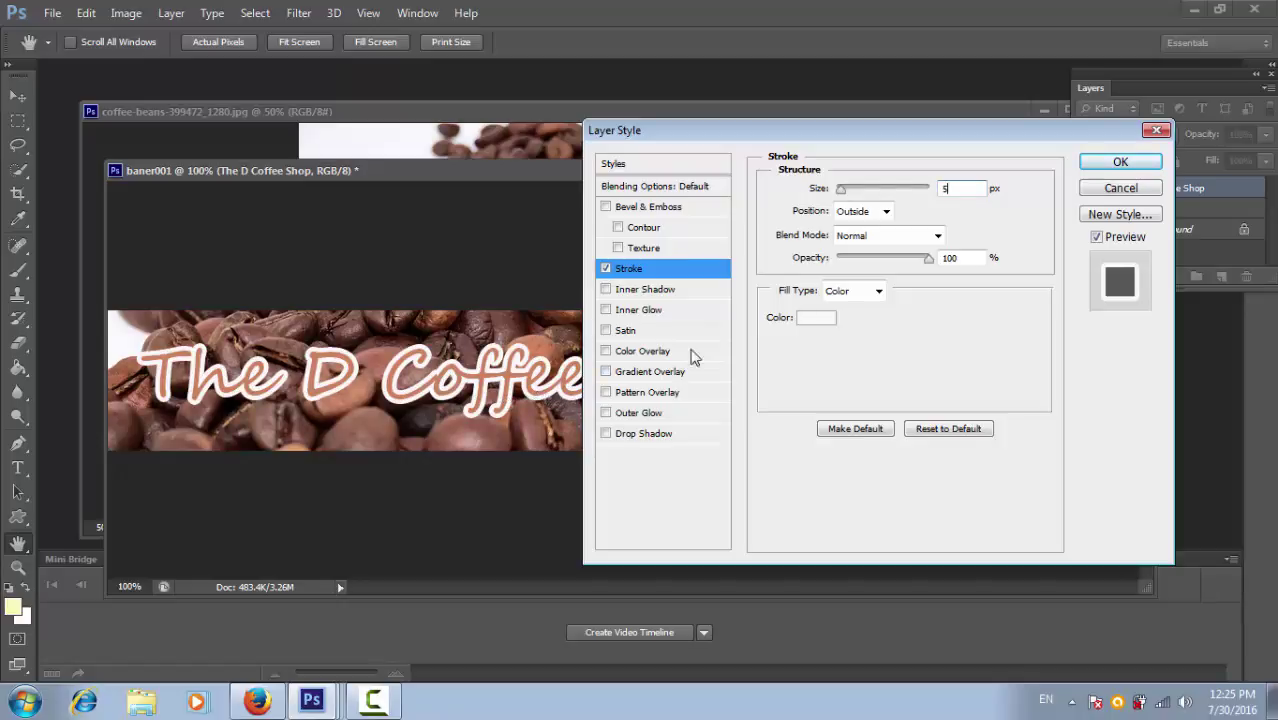
click(1120, 161)
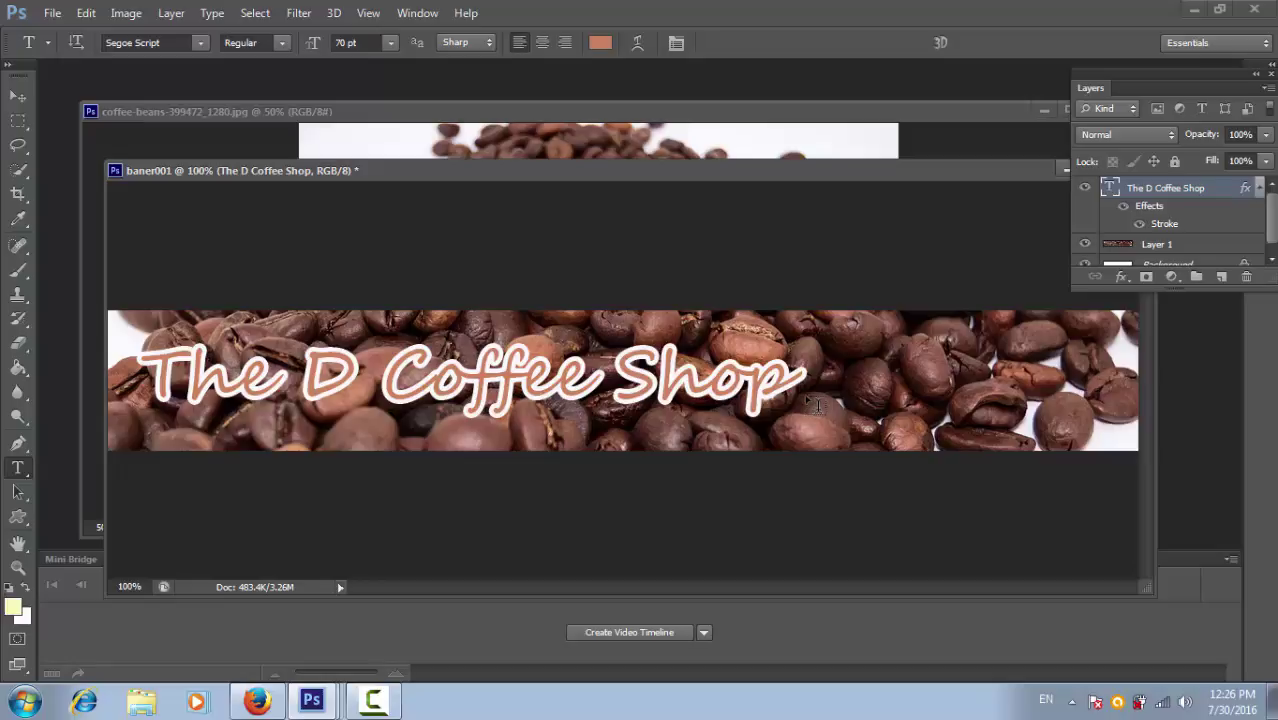
- Add a black drop shadow at 100% opacity, 15 px distance, 16% spread, 10 px size
click(1121, 277)
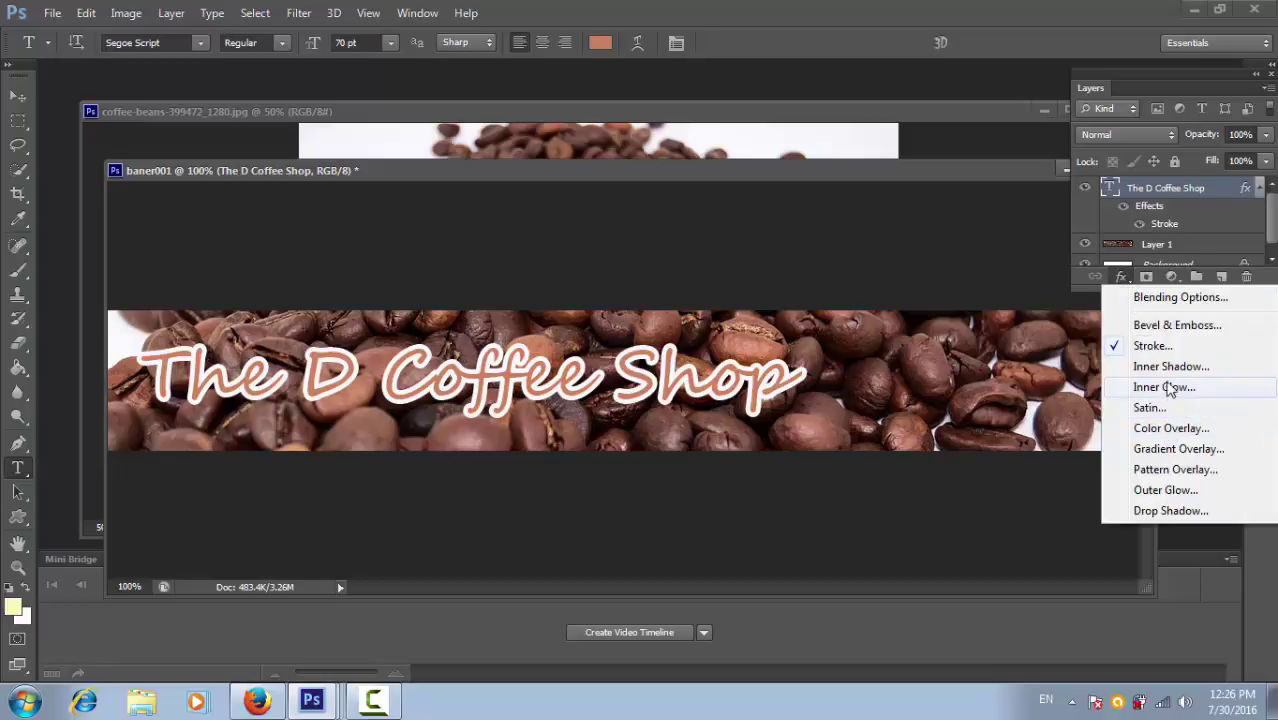
click(1199, 511)
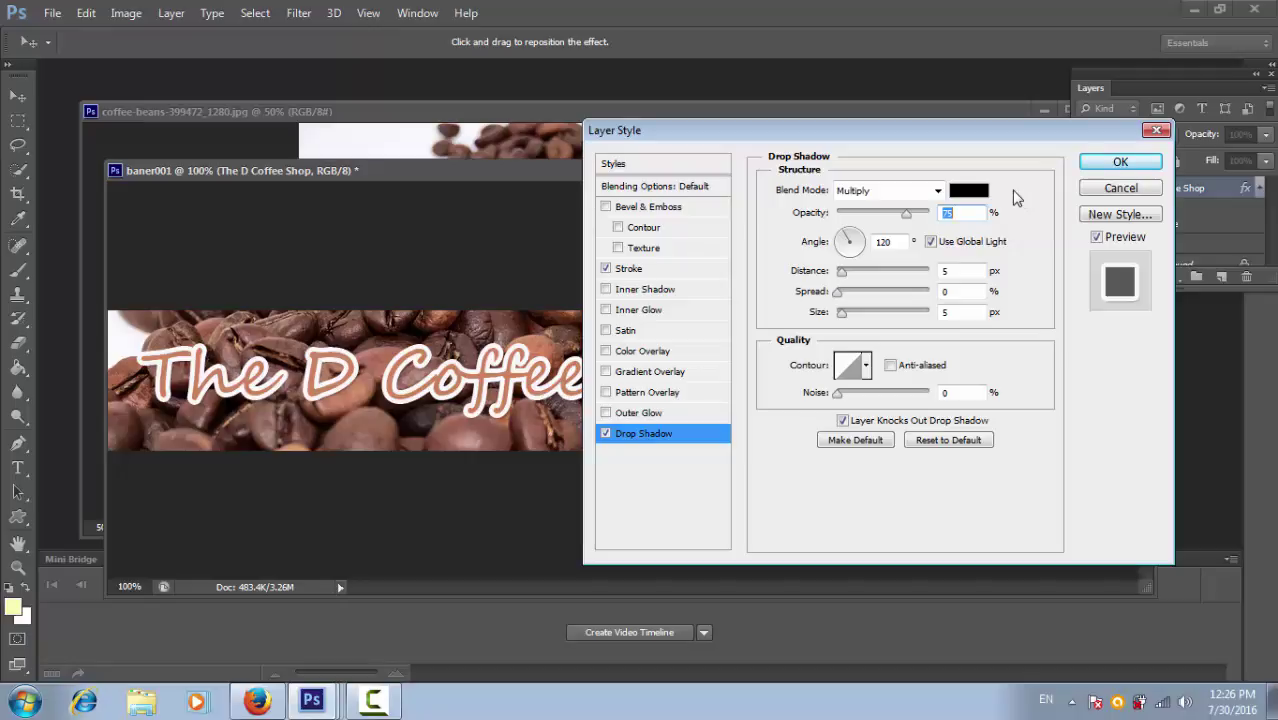
click(926, 213)
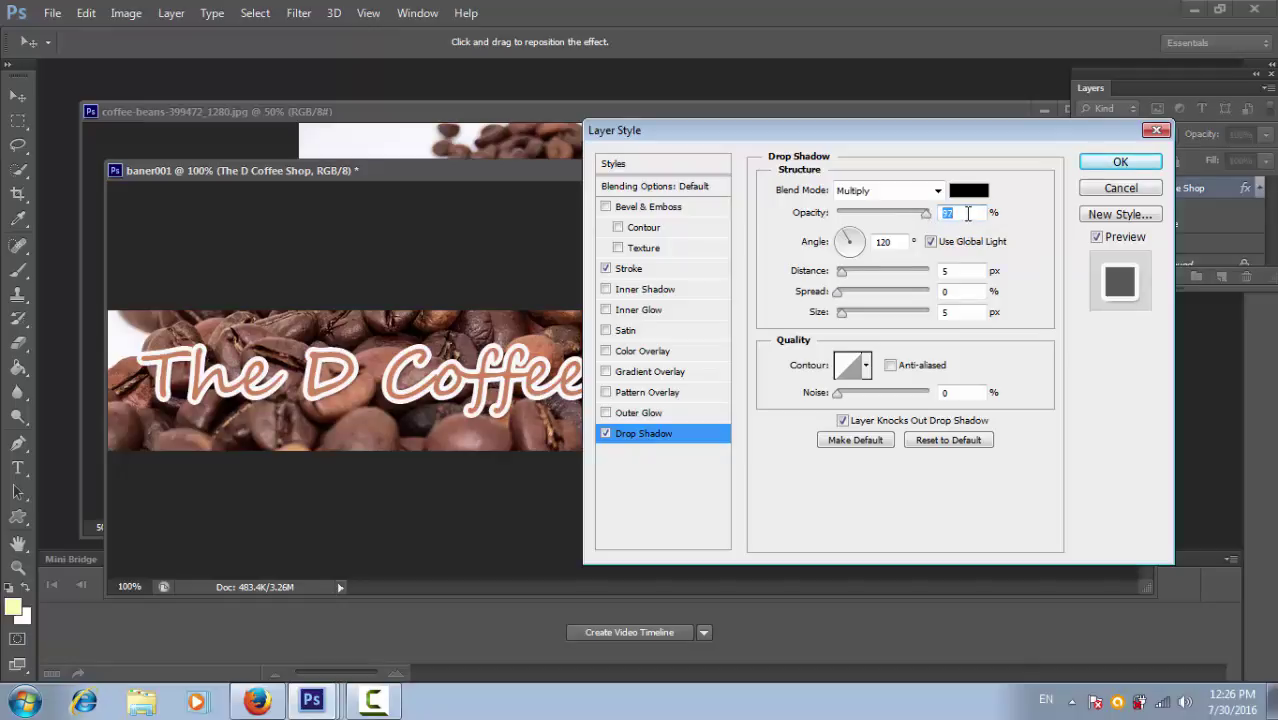
drag(927, 214, 934, 220)
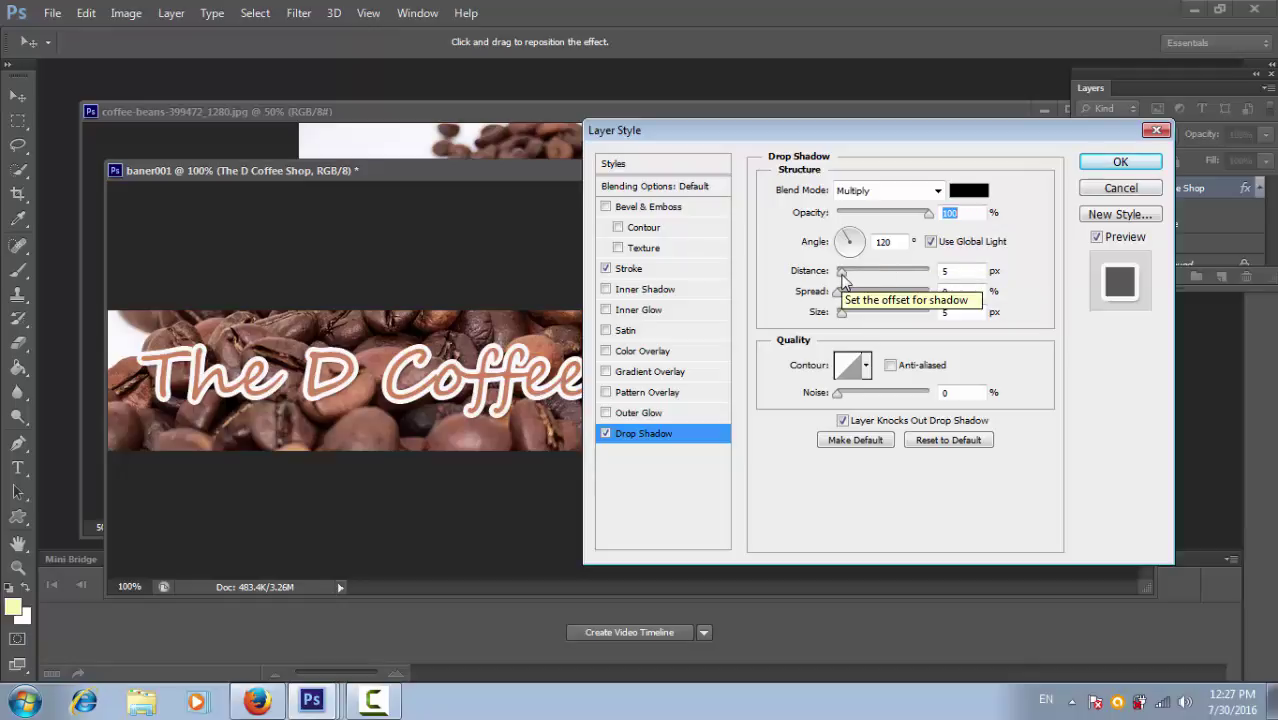
drag(842, 272, 847, 318)
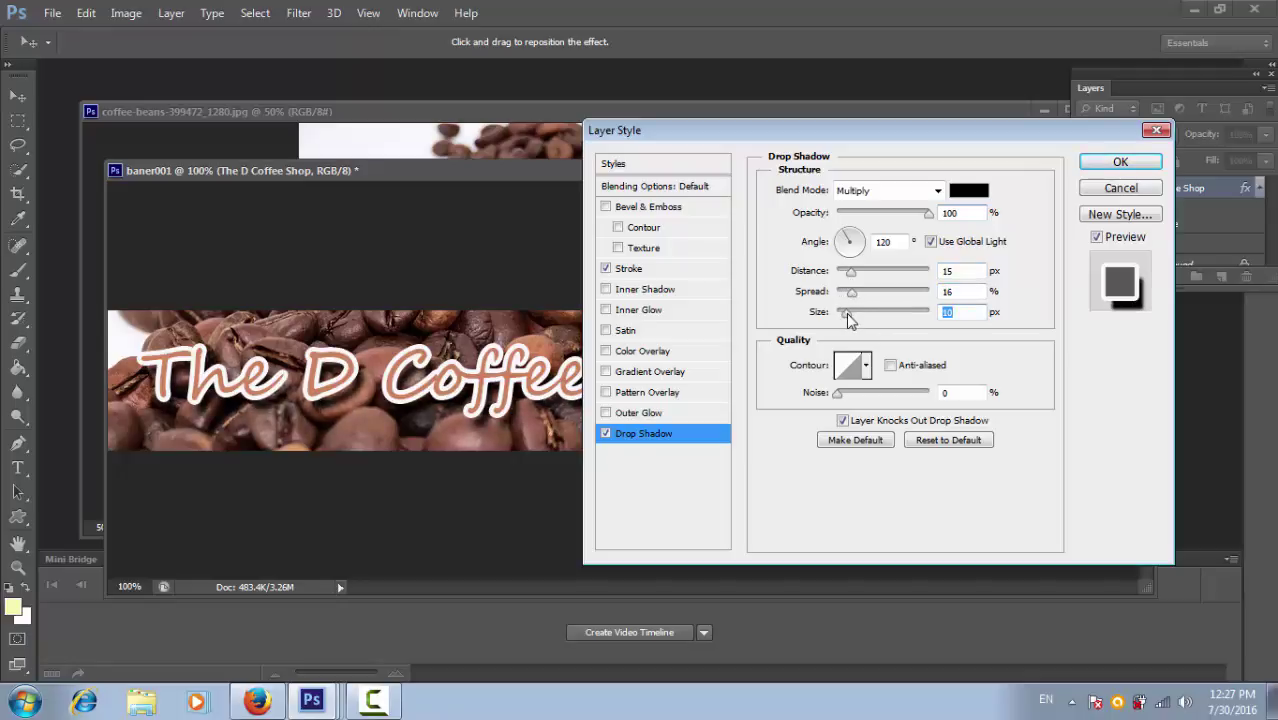
click(1092, 162)
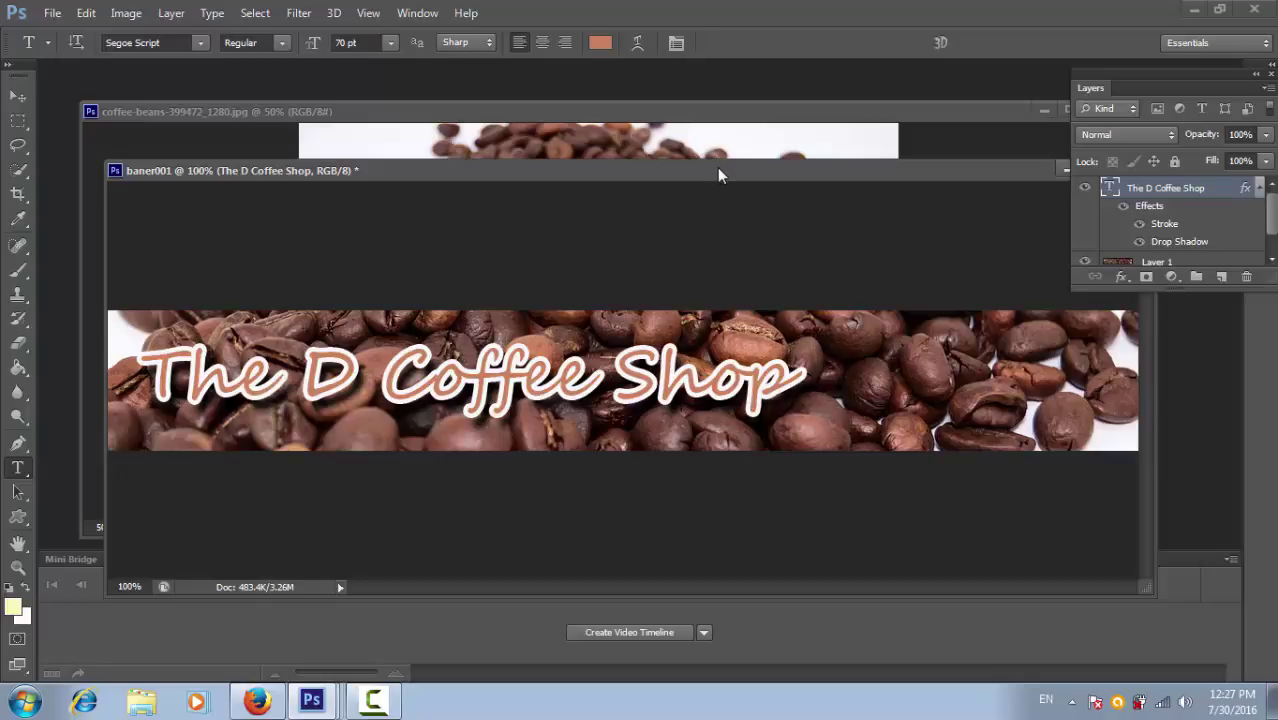
drag(718, 169, 718, 153)
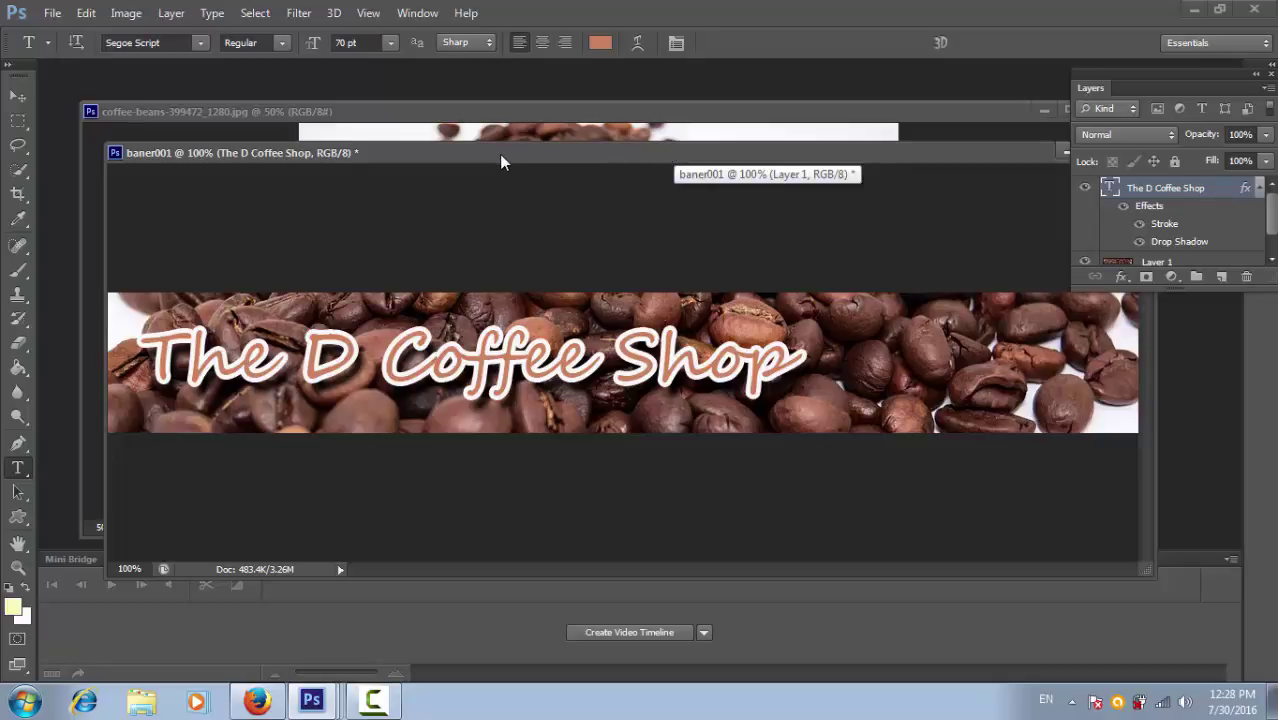
- Save the layered banner as baner001.psd in the coffee_workshop folder, accepting compatibility options
click(53, 14)
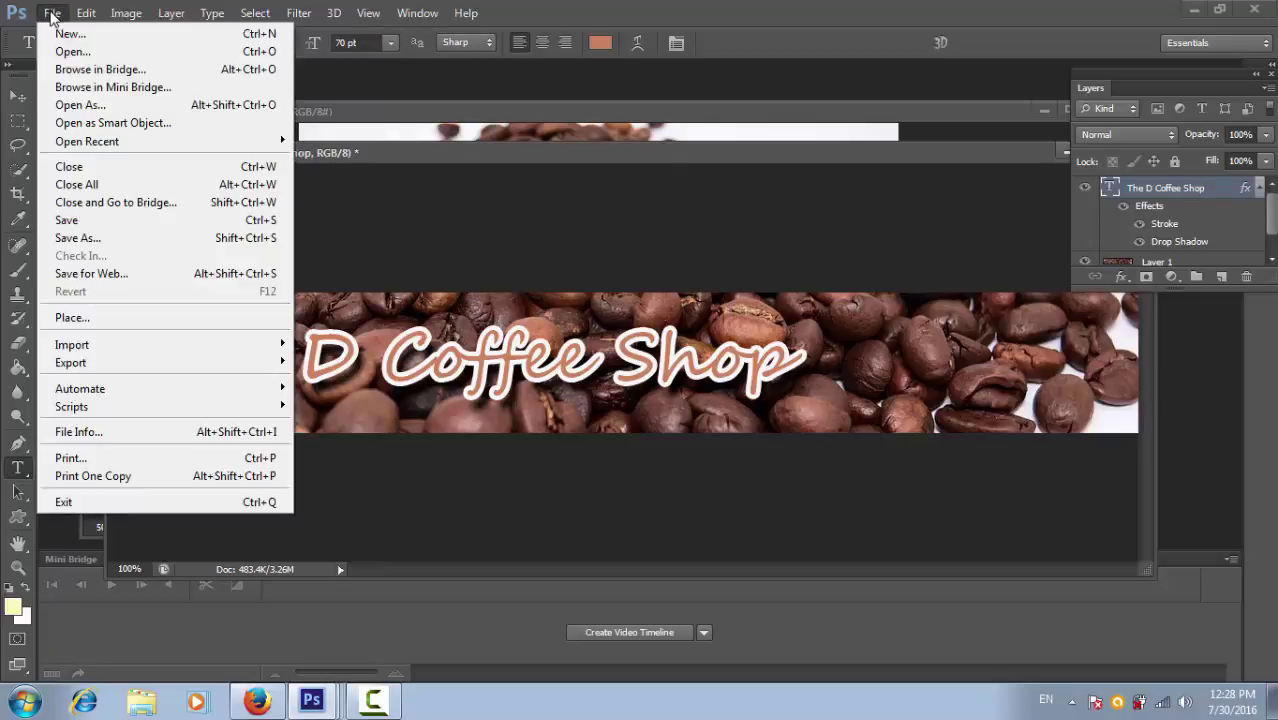
click(95, 239)
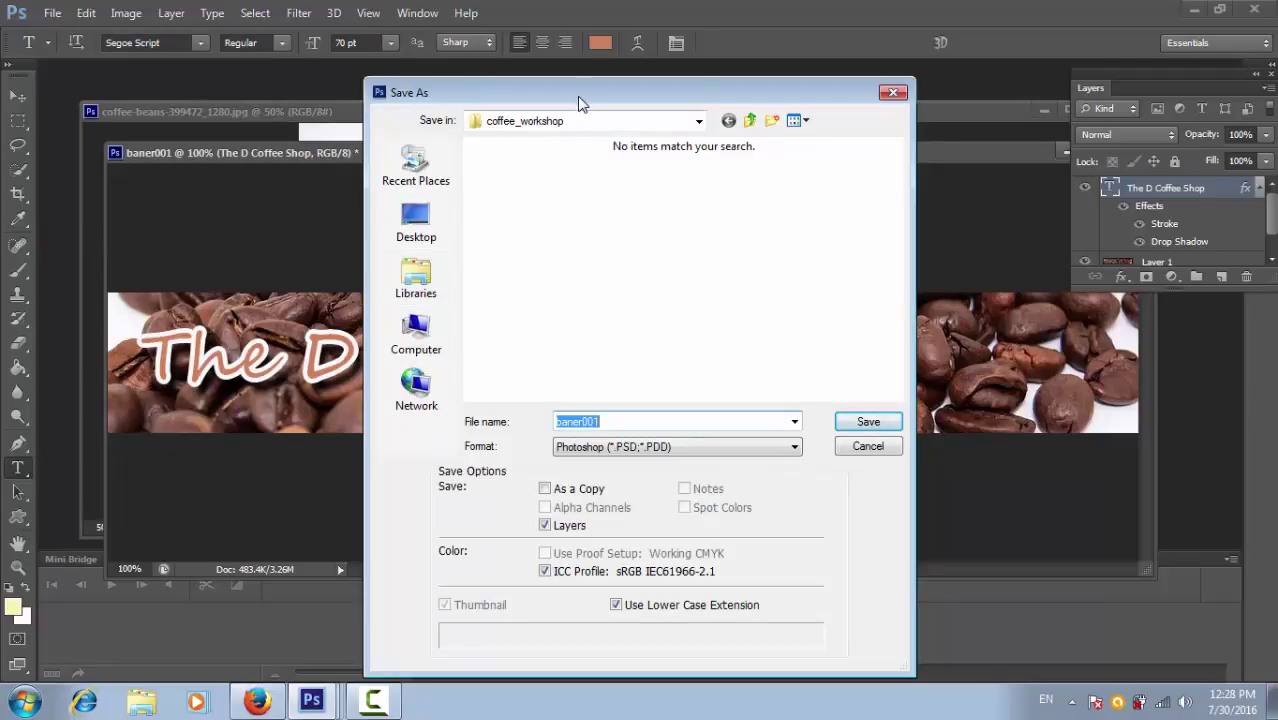
drag(578, 104, 490, 103)
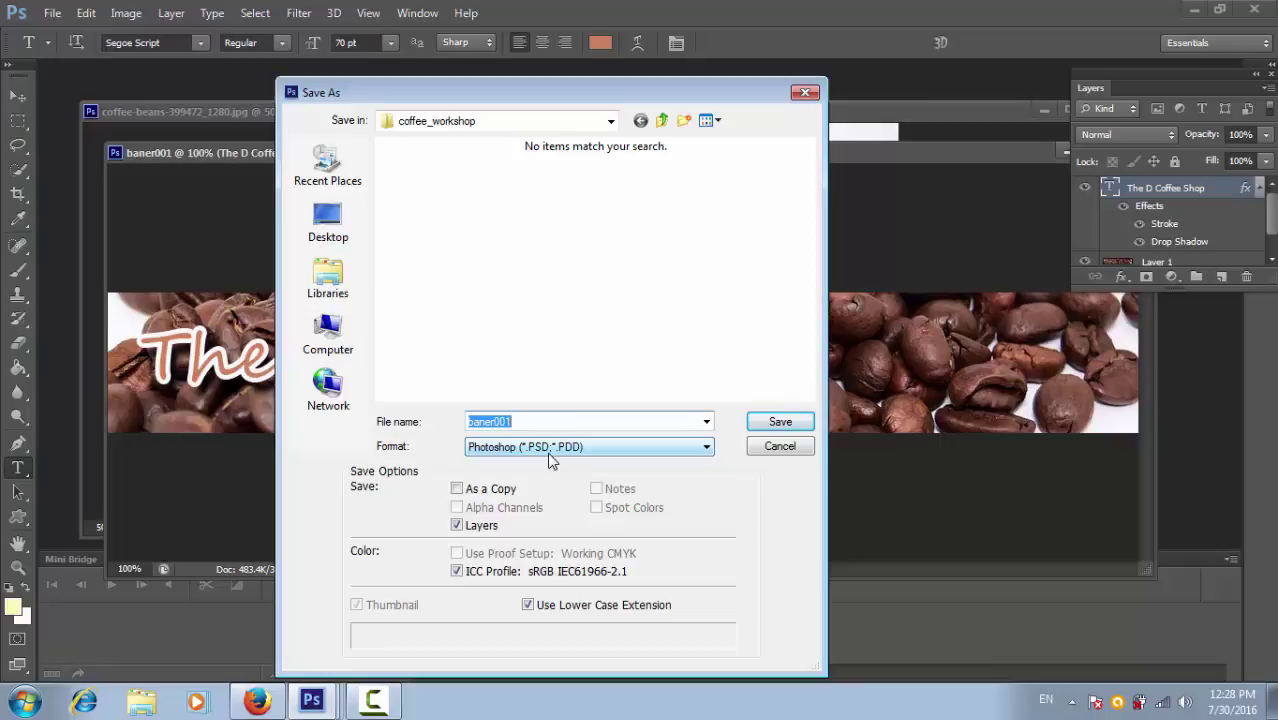
click(770, 424)
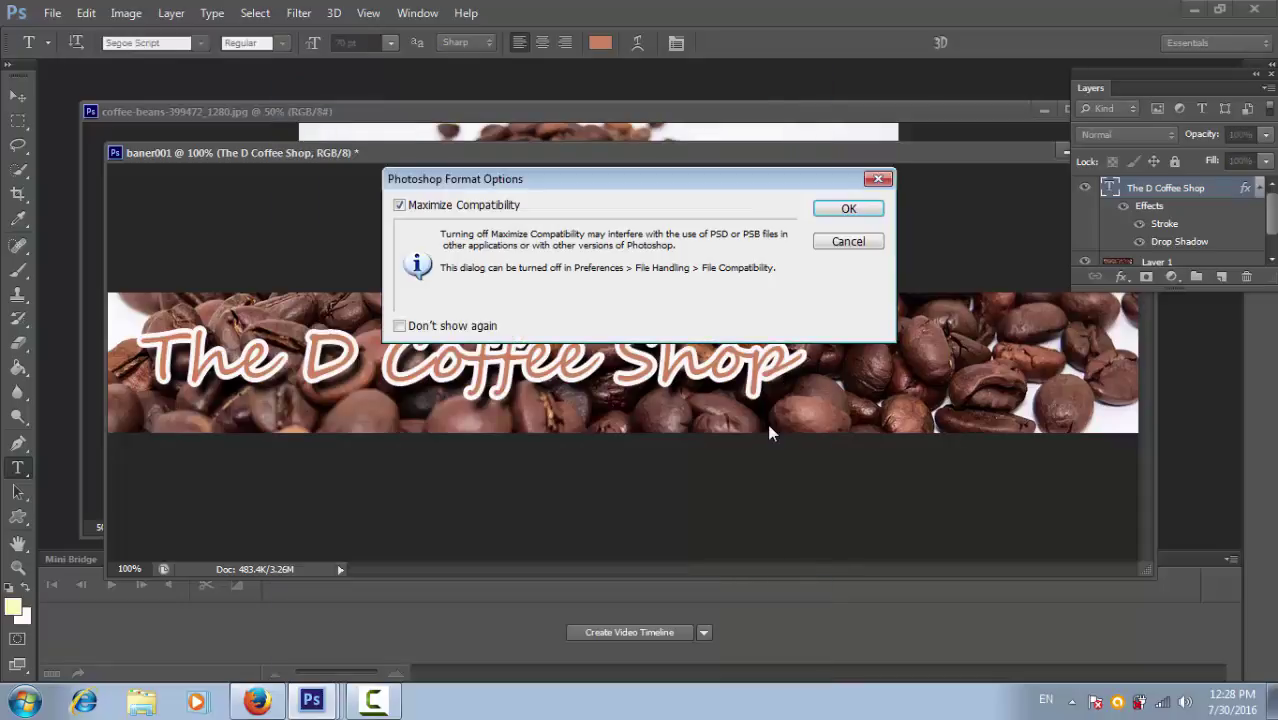
click(835, 209)
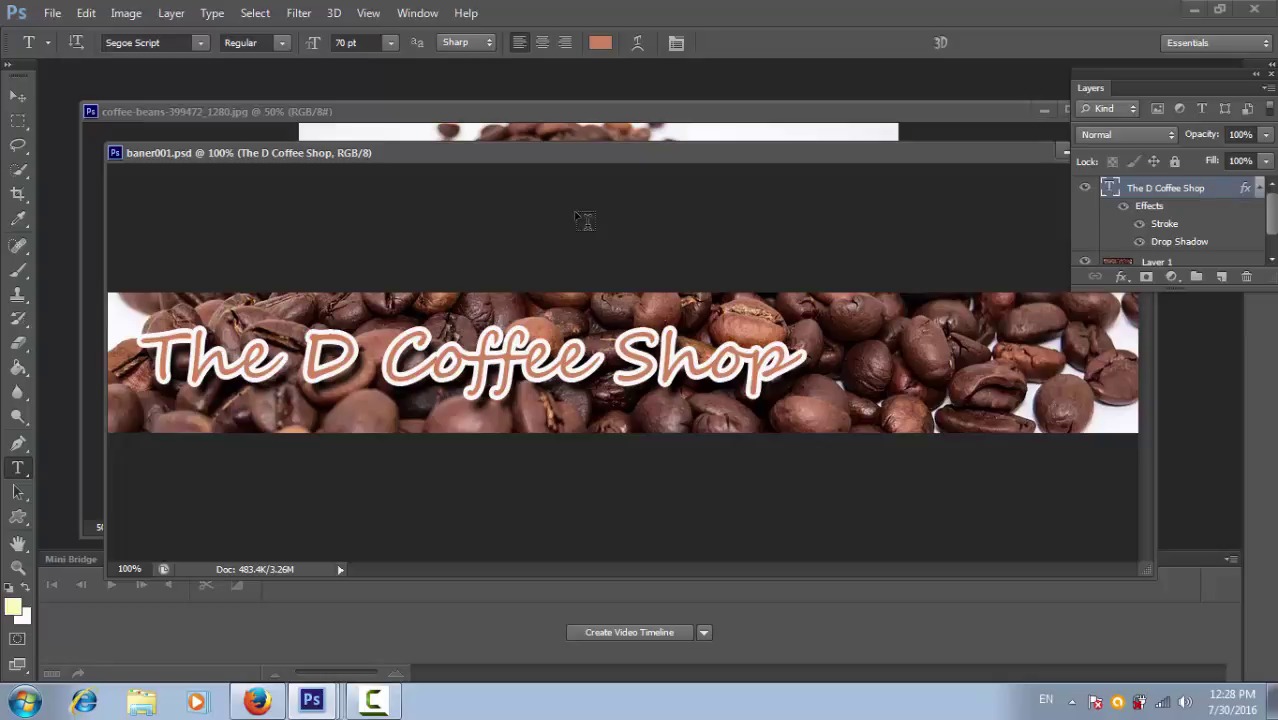
- Open Save for Web to compare four JPEG quality versions of the banner
click(53, 14)
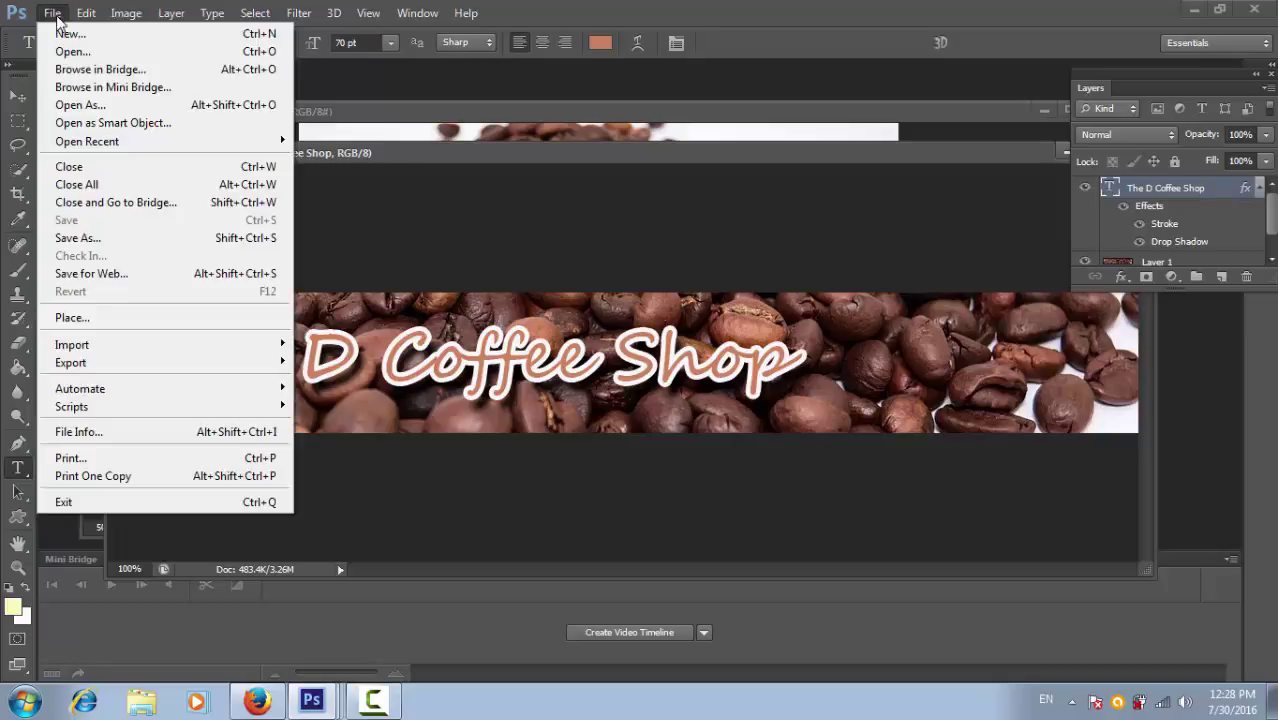
click(137, 273)
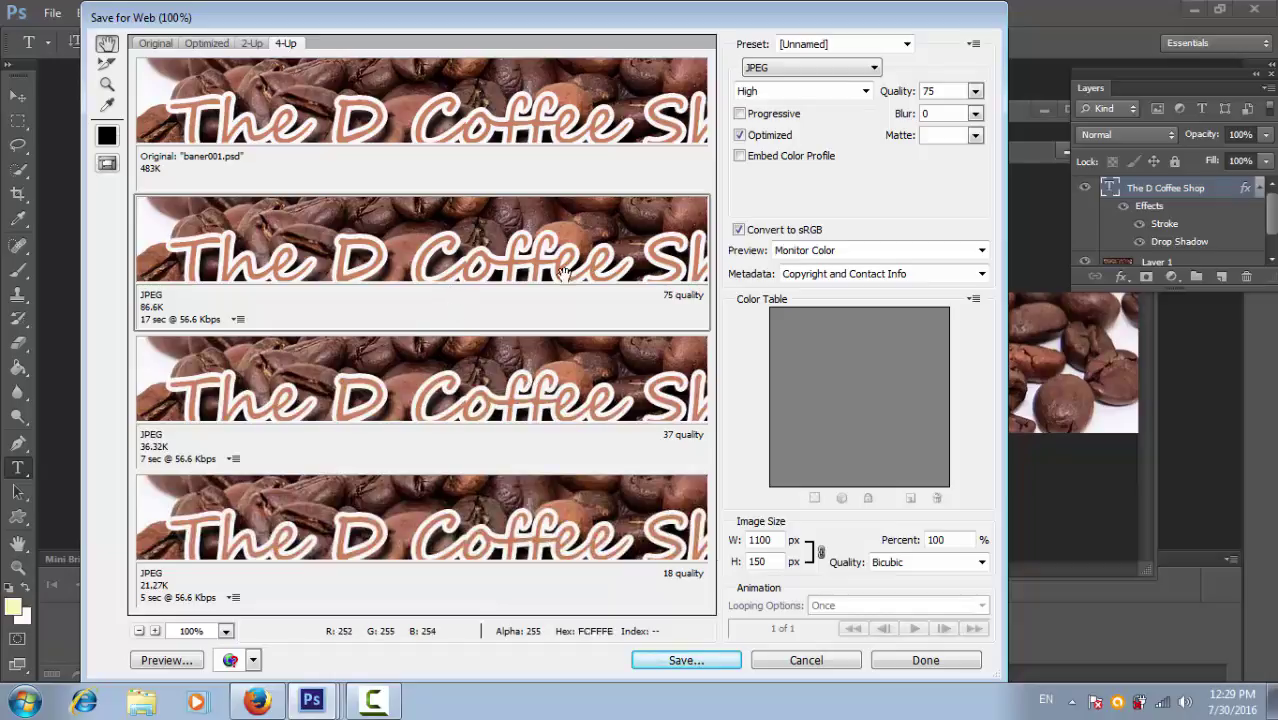
- Keep JPEG format and set the export quality preset to Maximum (100, 182.8K)
click(866, 75)
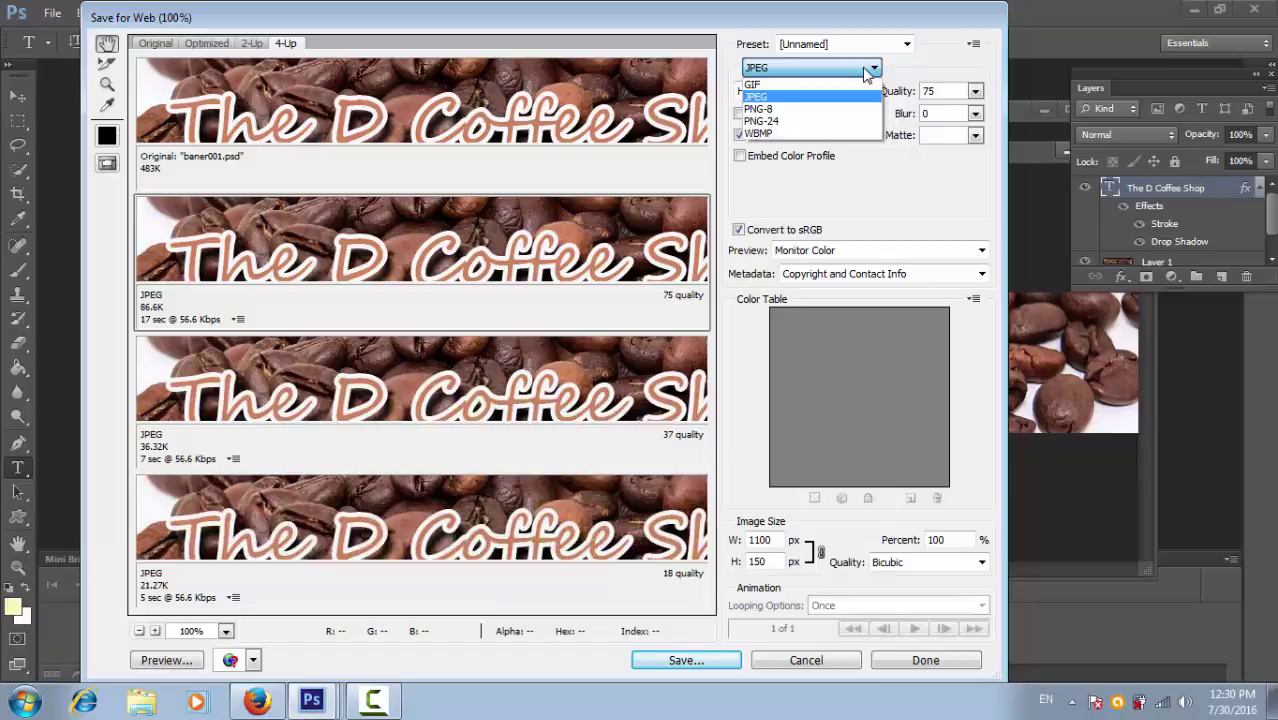
click(857, 98)
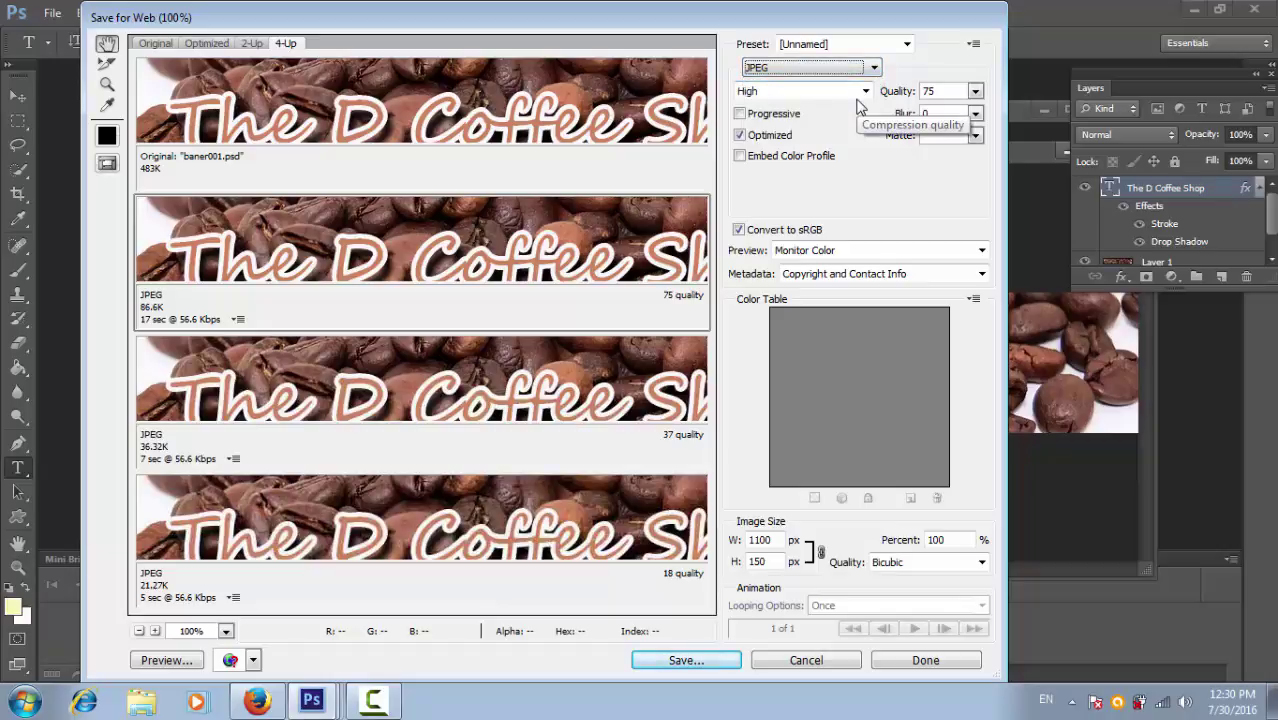
click(865, 91)
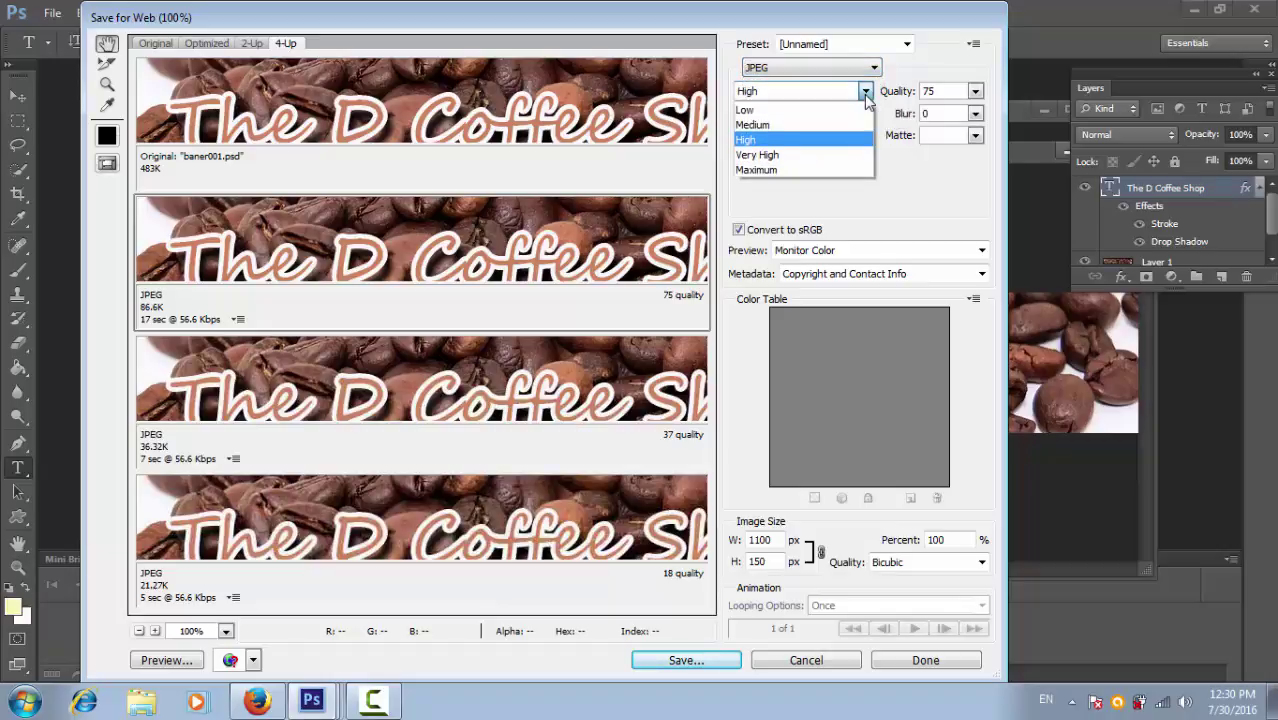
click(829, 172)
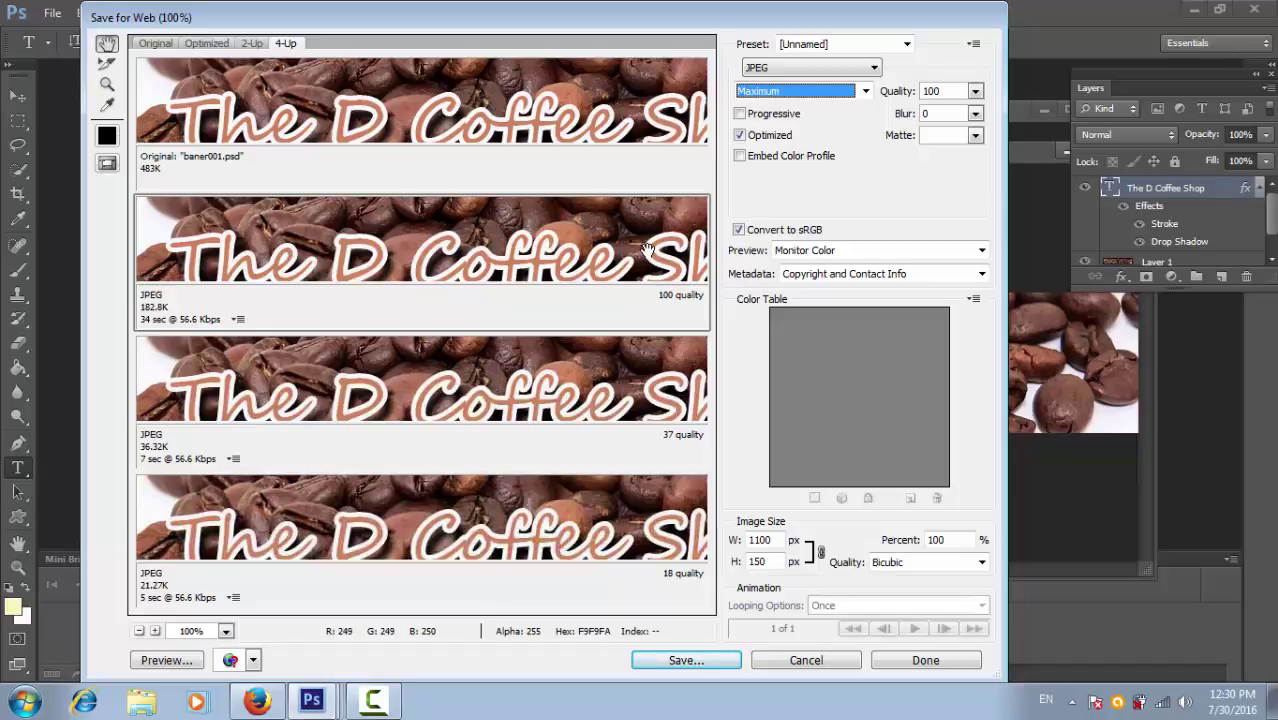
click(458, 260)
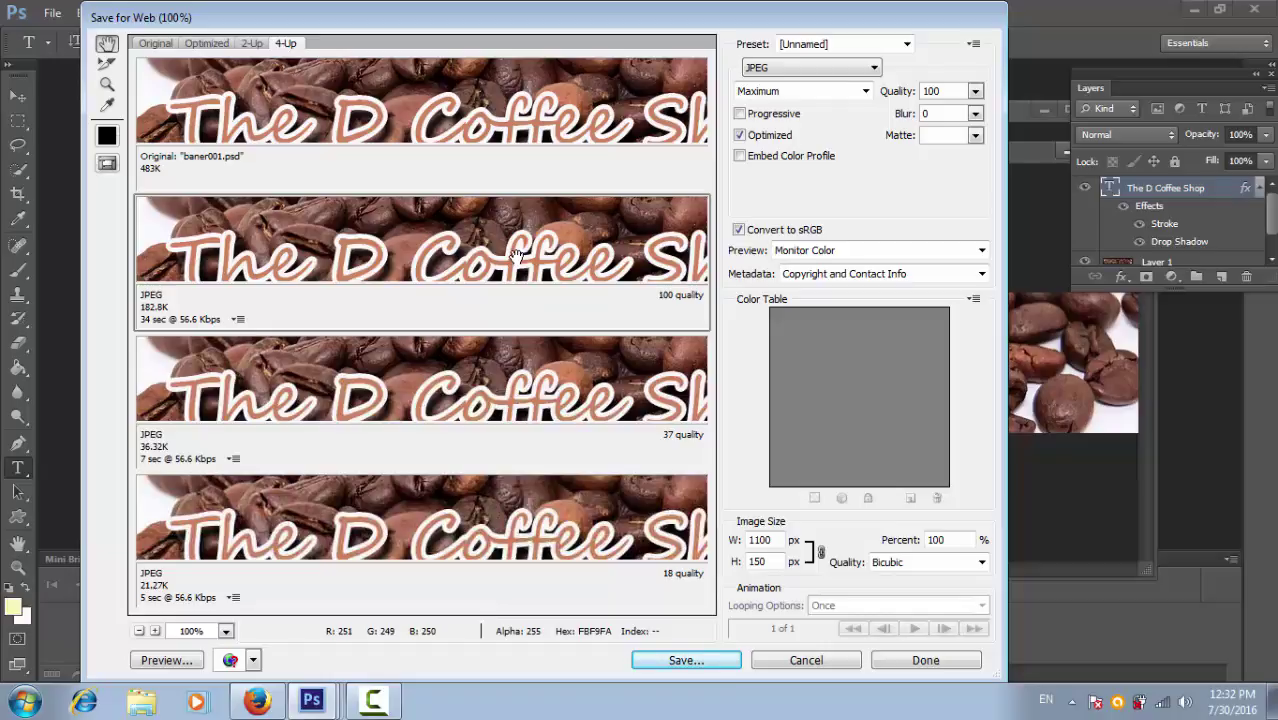
- Save the optimized JPEG as baner001 on the Desktop
click(686, 660)
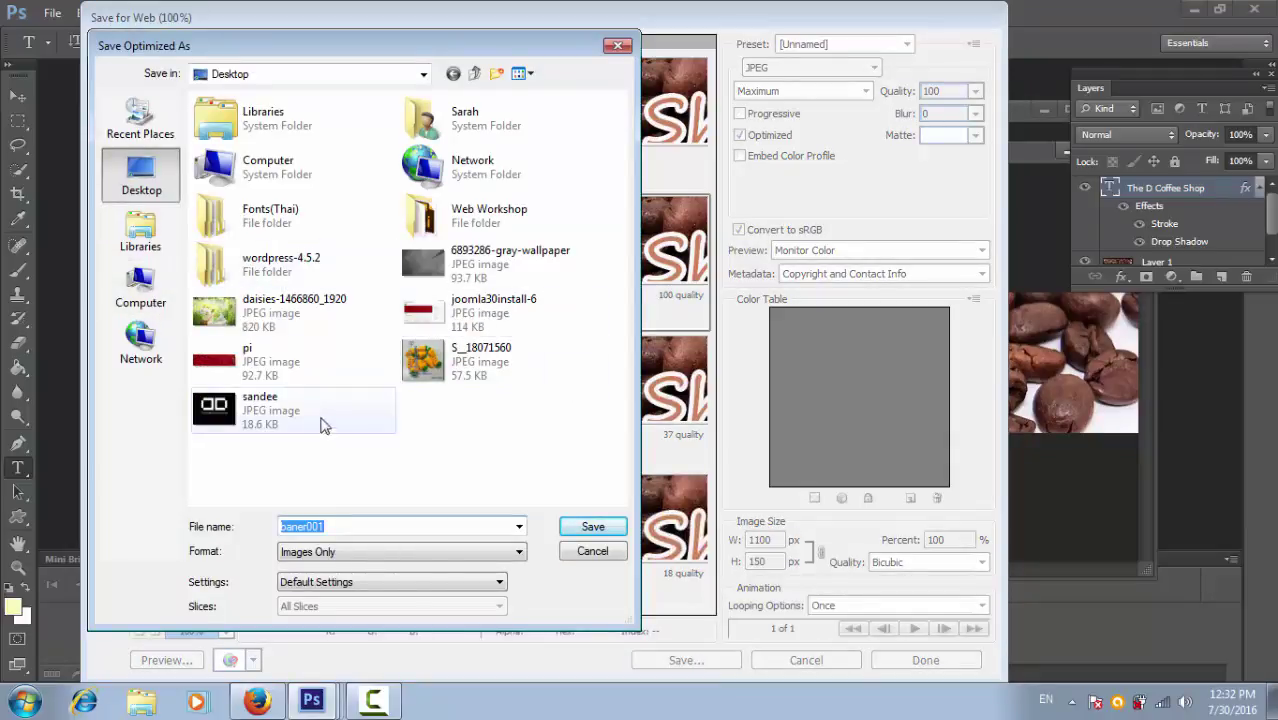
click(594, 528)
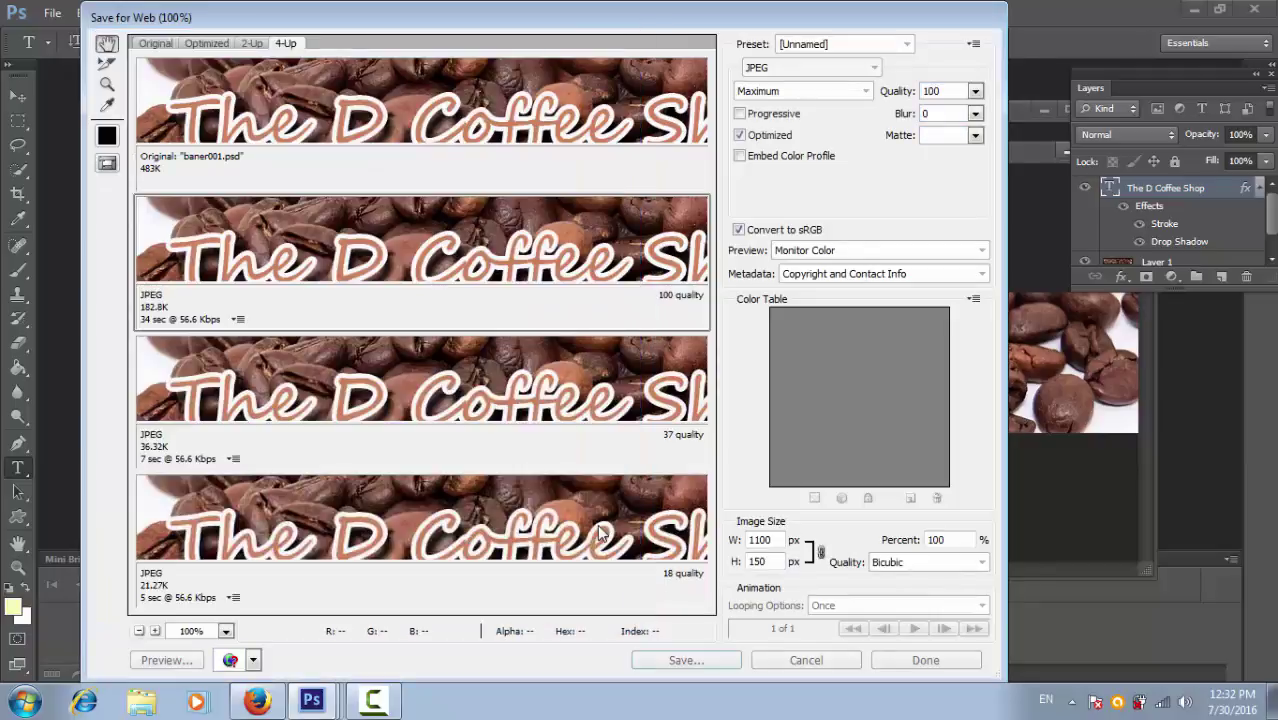